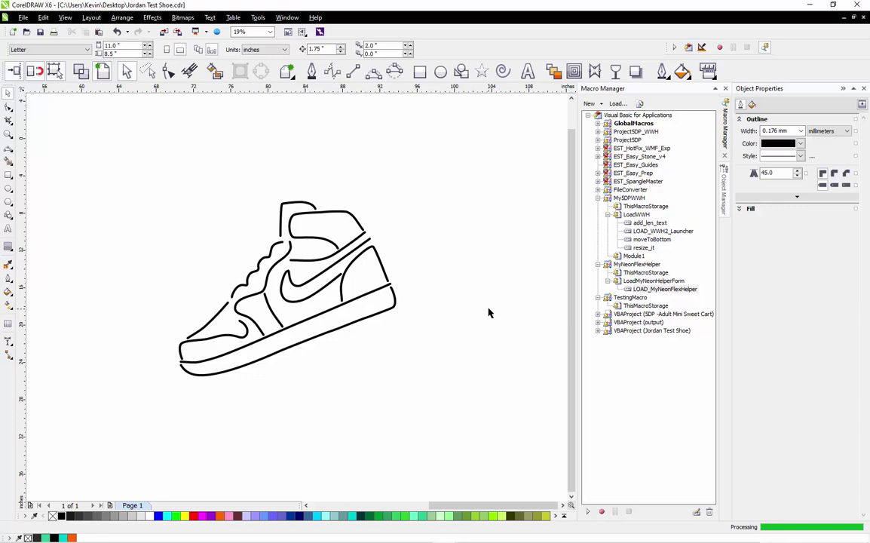
Launch the MyNeonFlex Helper macro so its dialog sits beside the Jordan Test Shoe drawing.
{"action": "double_click", "coordinate": [656, 288]}
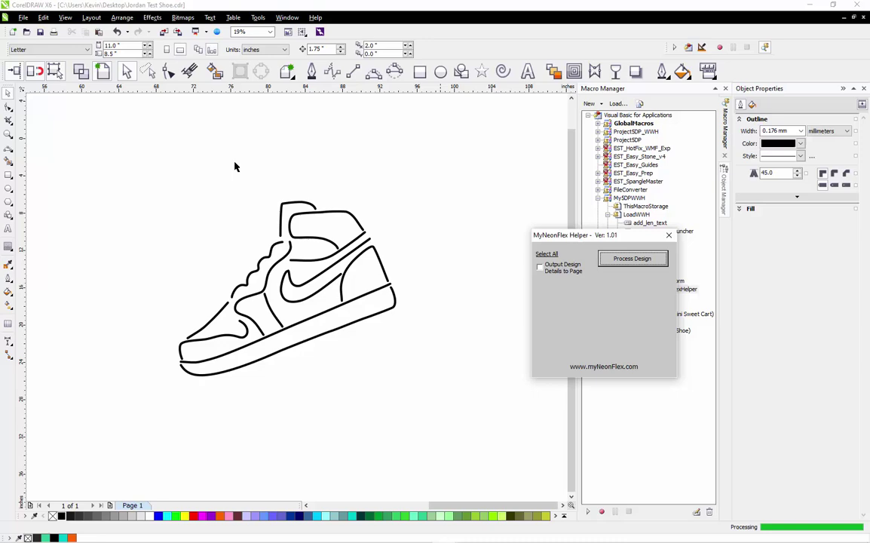
Measure the whole black shoe outline with Process Design: 163.5 inches, or 14 feet.
{"action": "left_click_drag", "start_coordinate": [129, 164], "coordinate": [467, 423]}
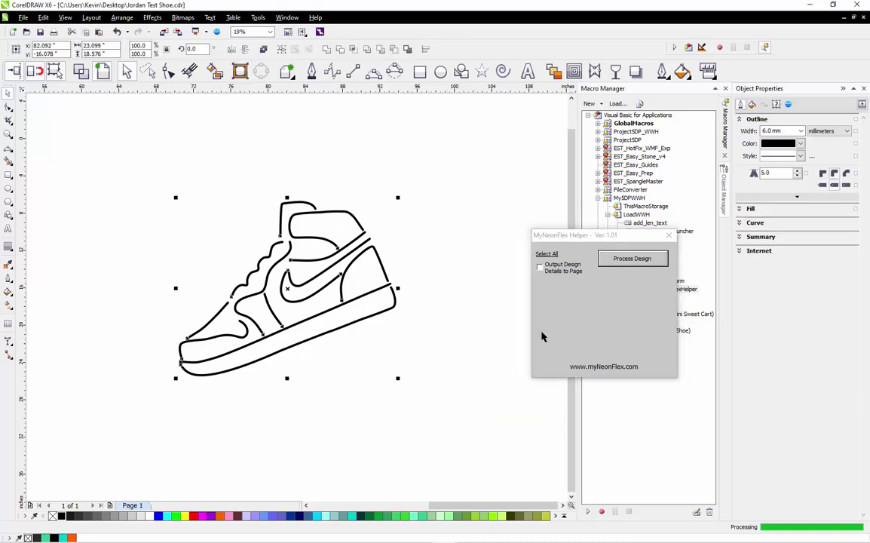
{"action": "left_click", "coordinate": [618, 259]}
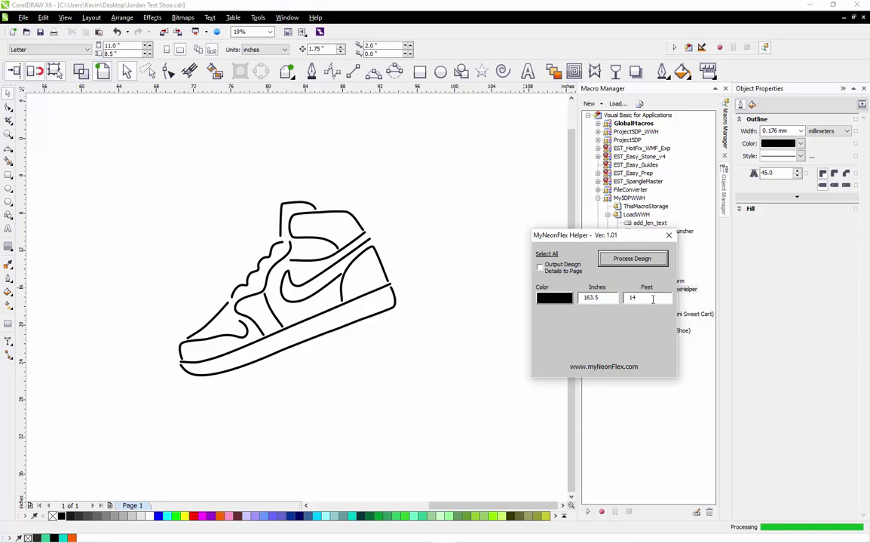
Turn the lace, heel and sole lines cyan and recount: black 125 in, cyan 38.5 in.
{"action": "left_click", "coordinate": [433, 205]}
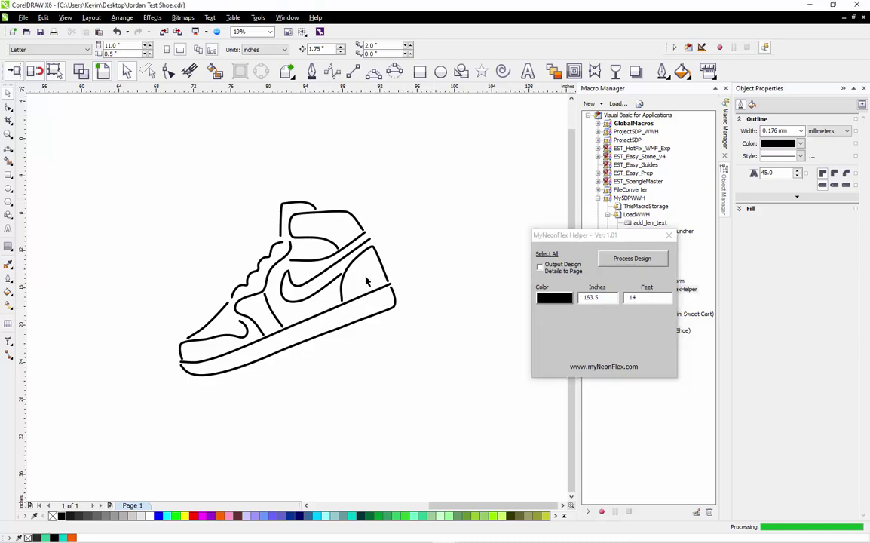
{"action": "left_click", "coordinate": [284, 313]}
{"action": "left_click", "coordinate": [258, 276]}
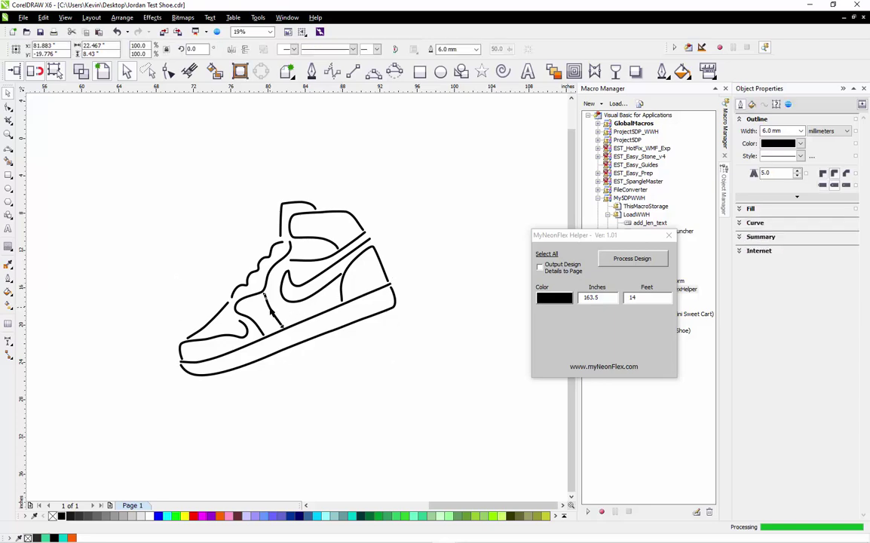
{"action": "left_click", "coordinate": [272, 285], "text": "shift"}
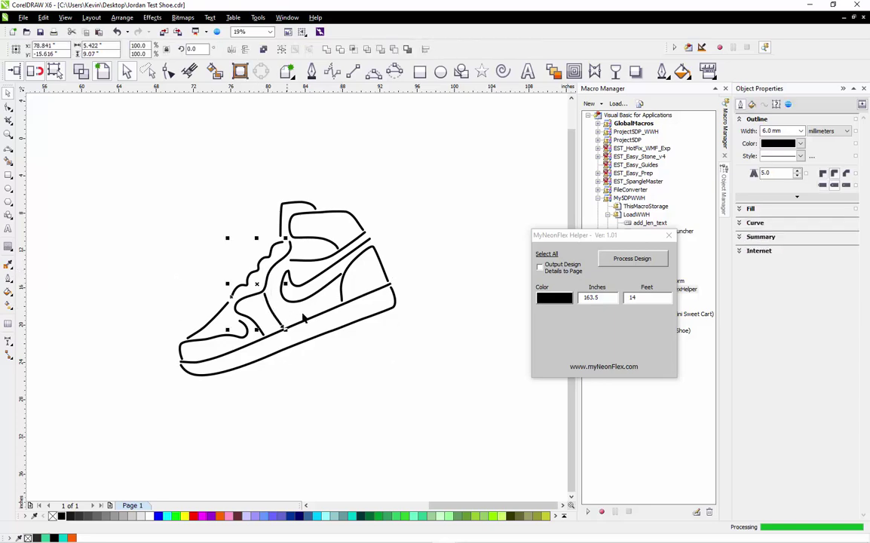
{"action": "right_click", "coordinate": [318, 516]}
{"action": "left_click", "coordinate": [295, 376]}
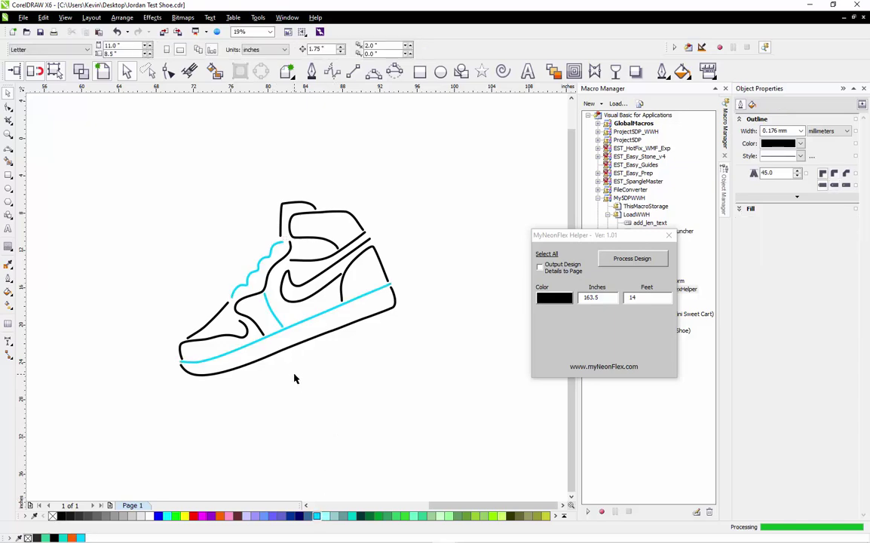
{"action": "left_click_drag", "start_coordinate": [113, 158], "coordinate": [437, 432]}
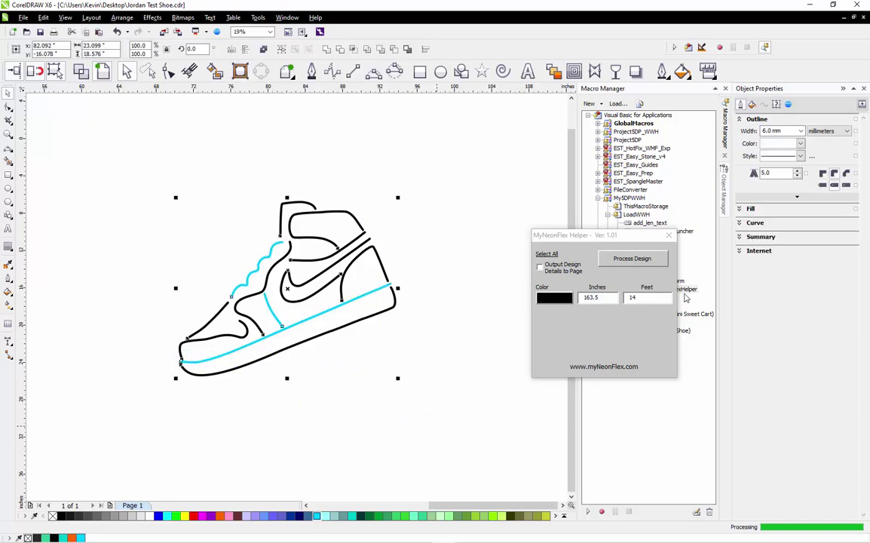
{"action": "left_click", "coordinate": [656, 258]}
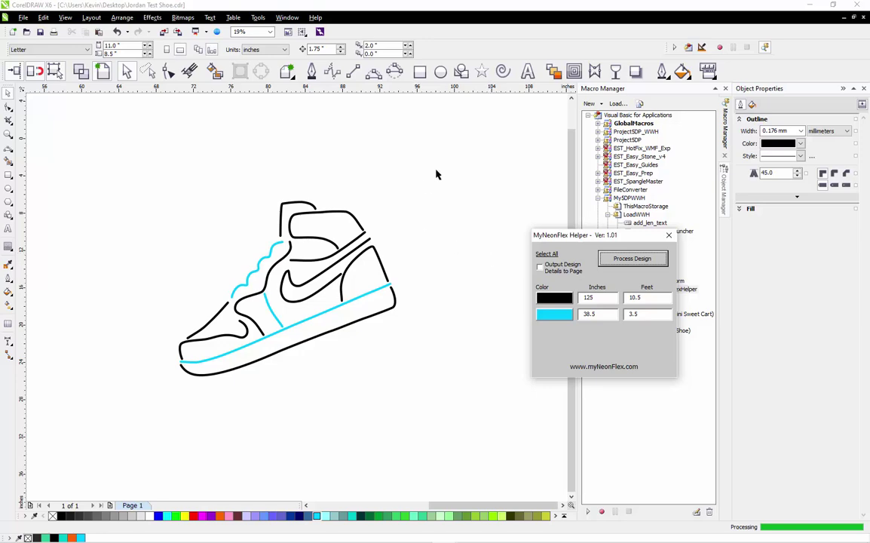
Colour the upper collar curves light green.
{"action": "left_click_drag", "start_coordinate": [428, 155], "coordinate": [275, 279]}
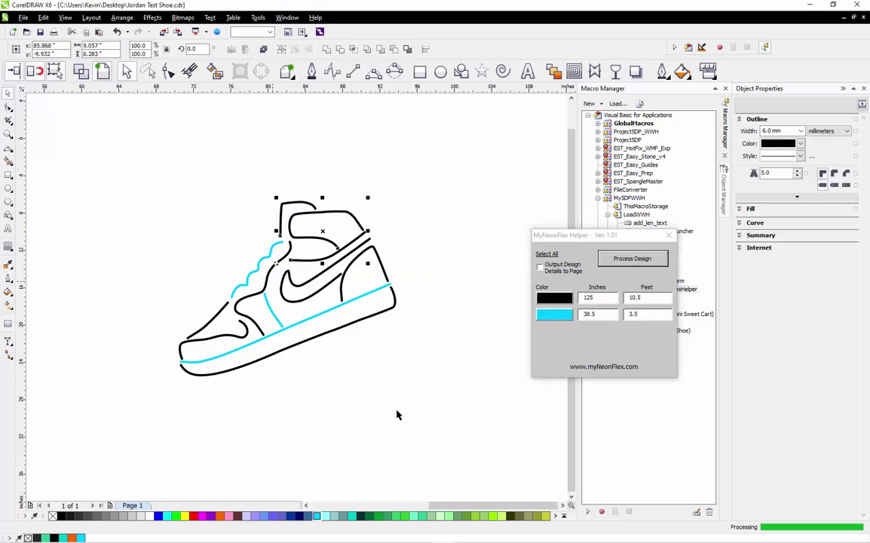
{"action": "right_click", "coordinate": [443, 517]}
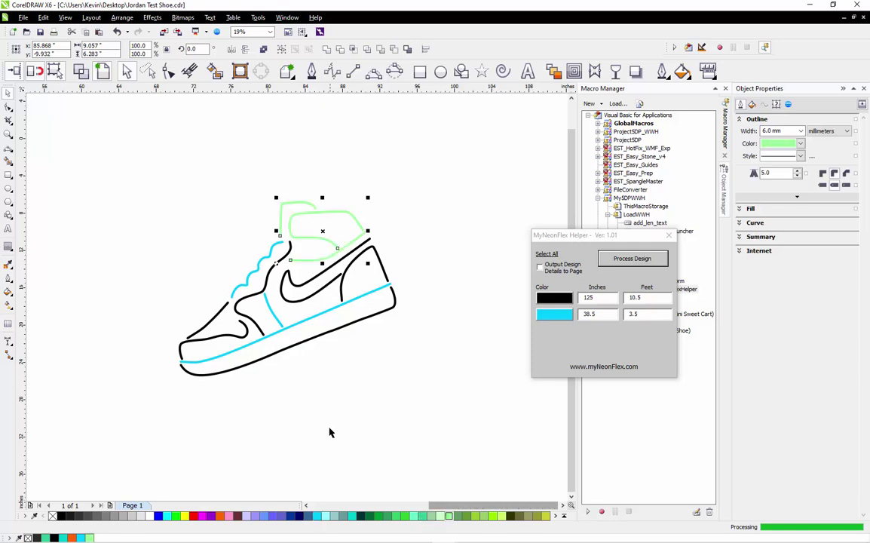
{"action": "left_click", "coordinate": [331, 433]}
Colour the two toe curves pink and recount: pink 17, cyan 38.5, black 75, green 33 inches.
{"action": "left_click", "coordinate": [199, 332]}
{"action": "left_click", "coordinate": [202, 331]}
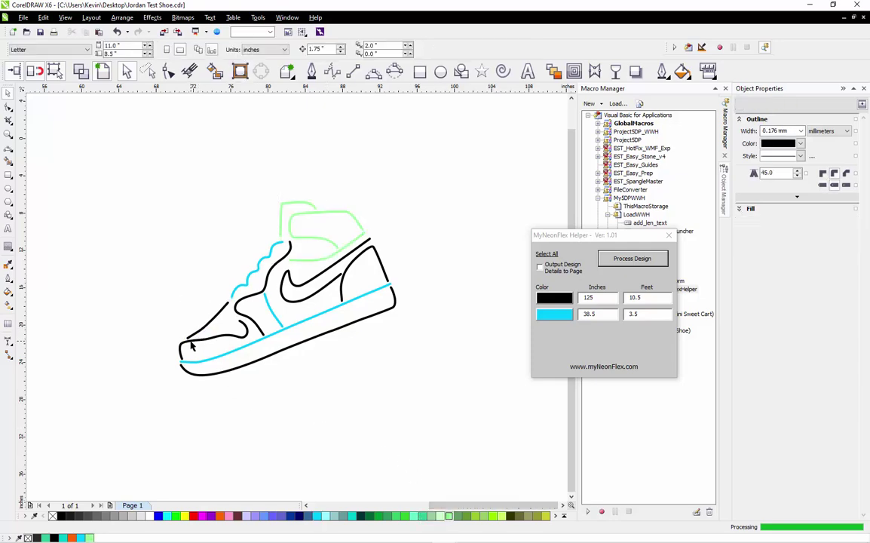
{"action": "left_click", "coordinate": [205, 329]}
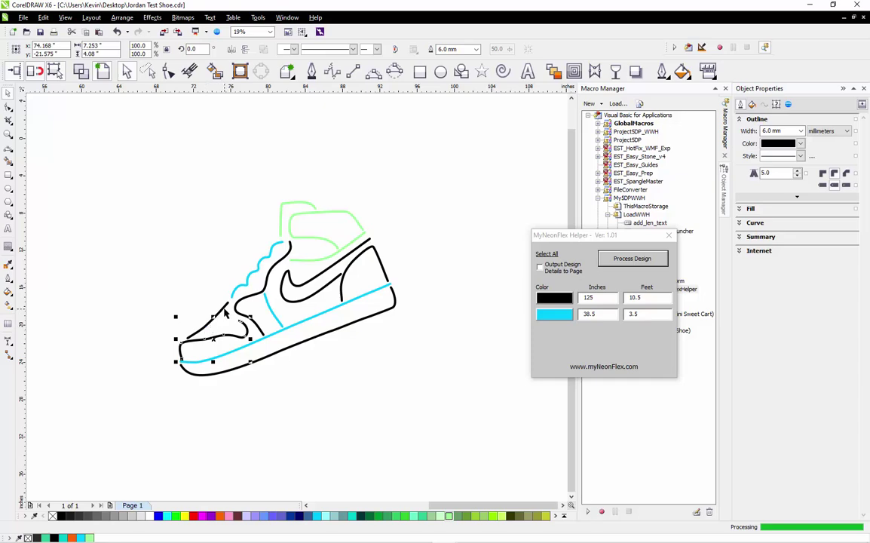
{"action": "left_click", "coordinate": [219, 324], "text": "shift"}
{"action": "right_click", "coordinate": [230, 516]}
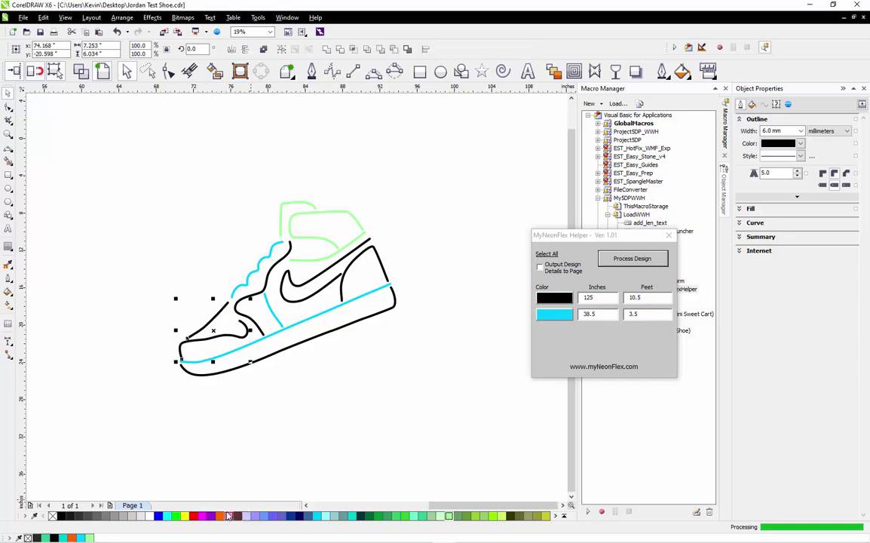
{"action": "left_click", "coordinate": [194, 445]}
{"action": "key", "text": "ctrl+a"}
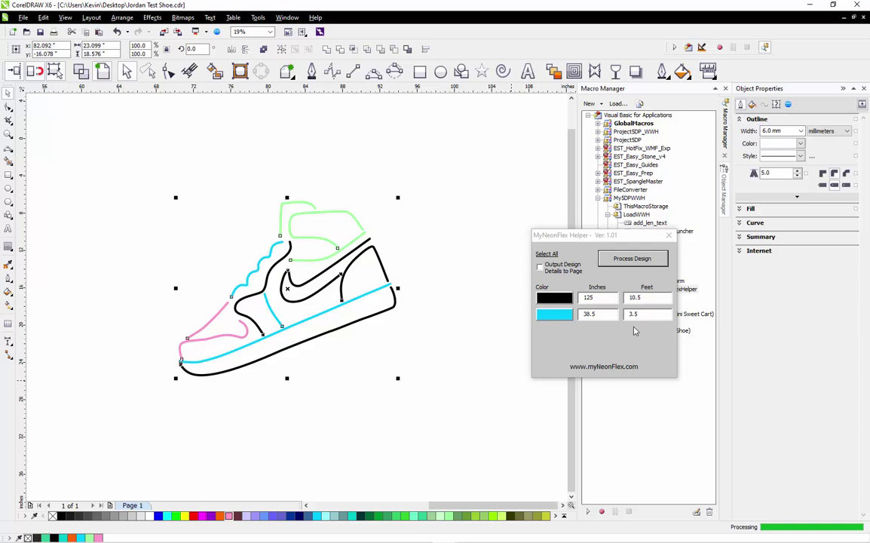
{"action": "left_click", "coordinate": [629, 264]}
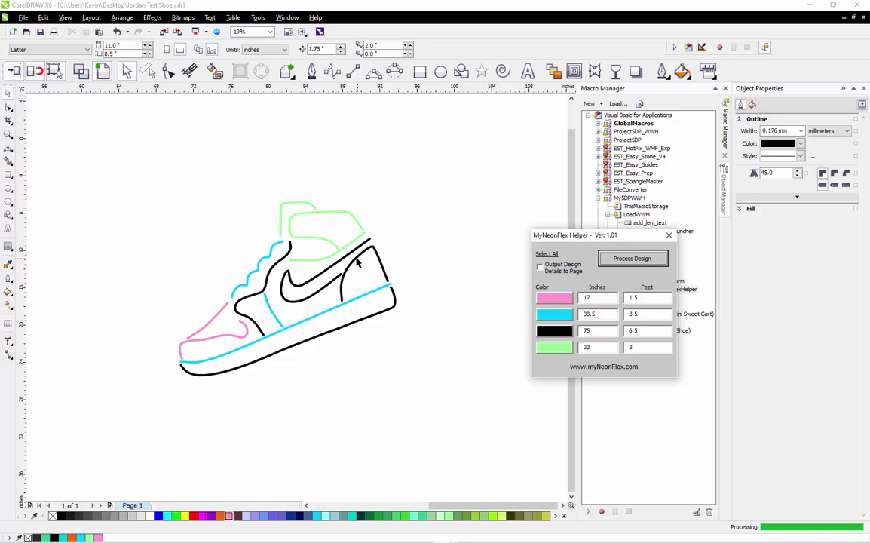
Turn the swoosh and side panel lines red and recount, triggering the over-4-colors warning.
{"action": "left_click", "coordinate": [332, 272]}
{"action": "left_click", "coordinate": [295, 244], "text": "shift"}
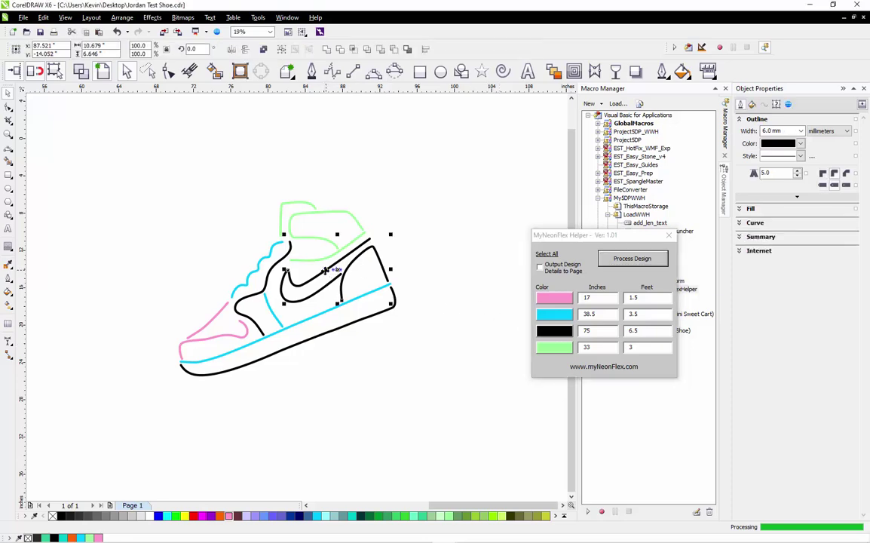
{"action": "right_click", "coordinate": [193, 516]}
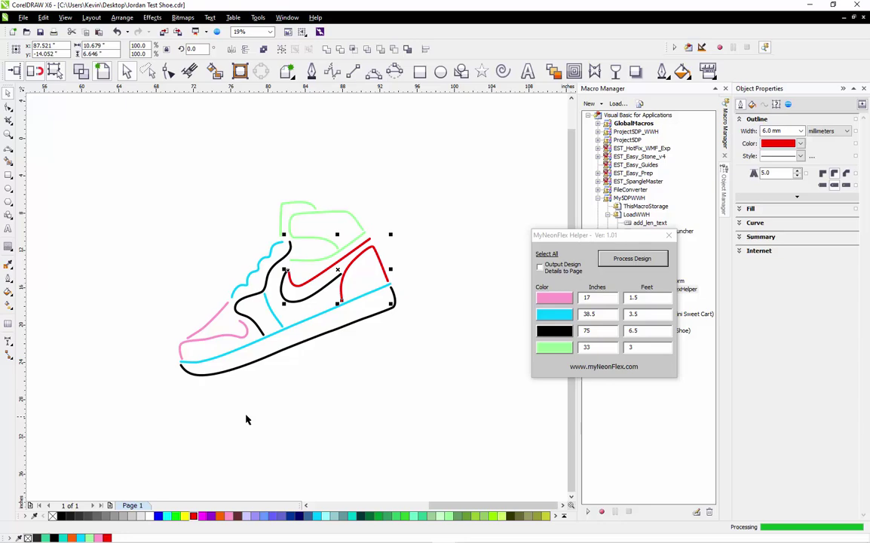
{"action": "left_click", "coordinate": [247, 419]}
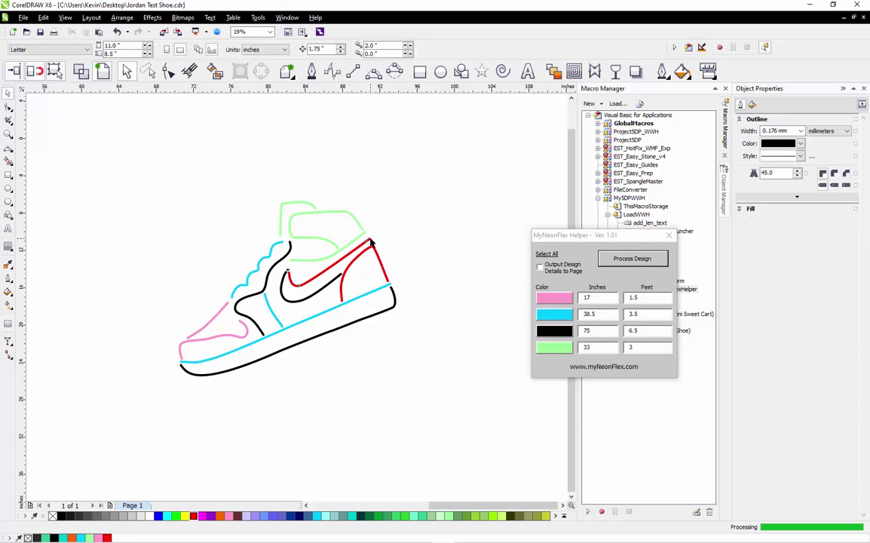
{"action": "left_click", "coordinate": [370, 241]}
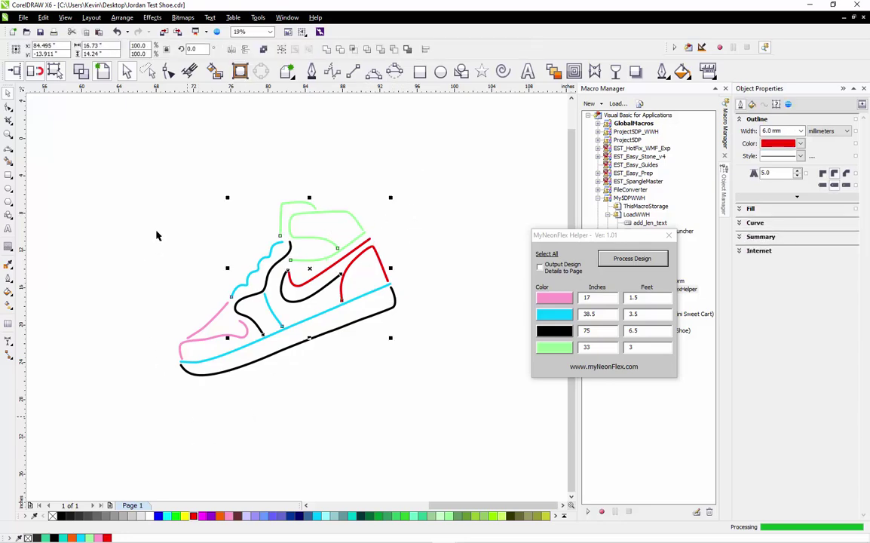
{"action": "left_click_drag", "start_coordinate": [140, 176], "coordinate": [455, 430]}
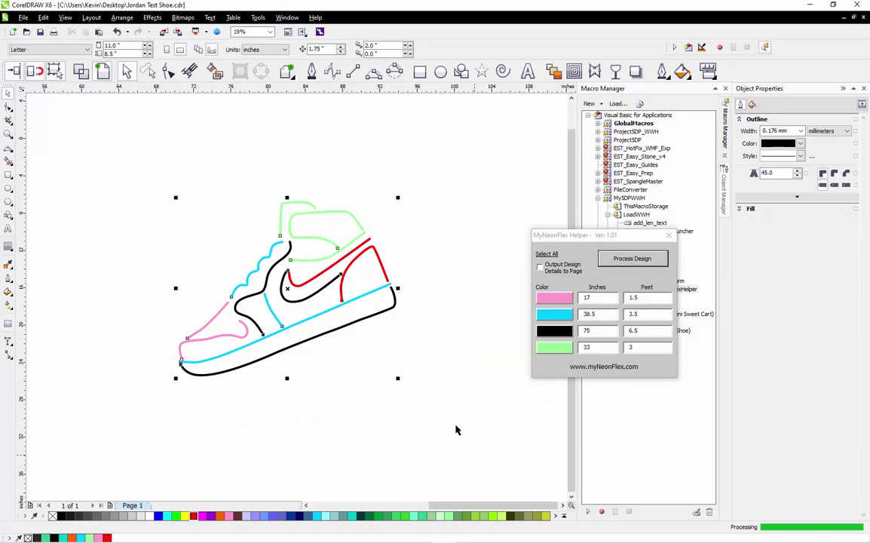
{"action": "left_click", "coordinate": [632, 259]}
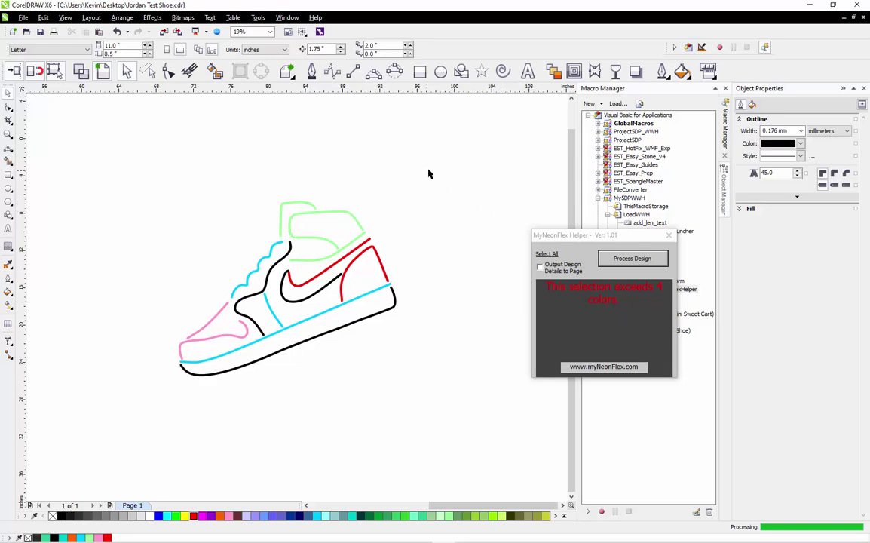
{"action": "left_click_drag", "start_coordinate": [429, 175], "coordinate": [160, 392]}
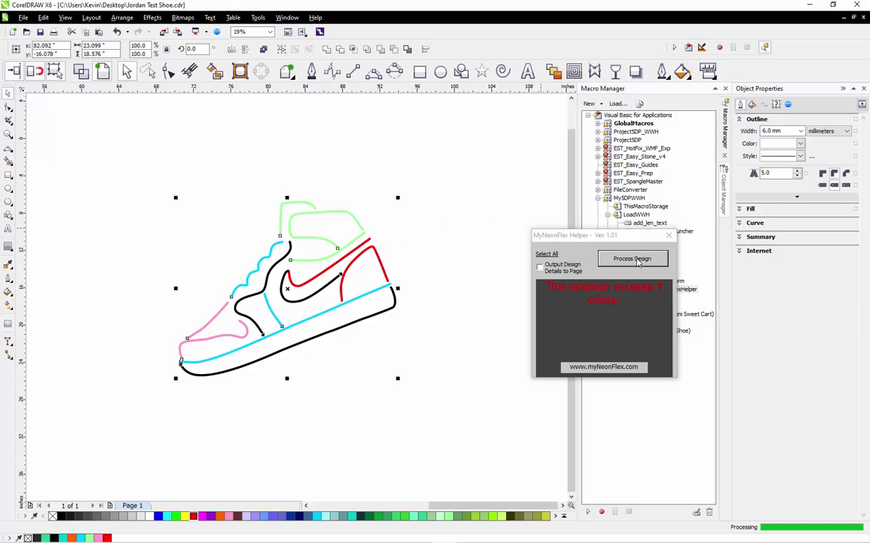
Recalculate, then select just the red side curve and swoosh to measure 23 in (2 ft).
{"action": "left_click", "coordinate": [635, 260]}
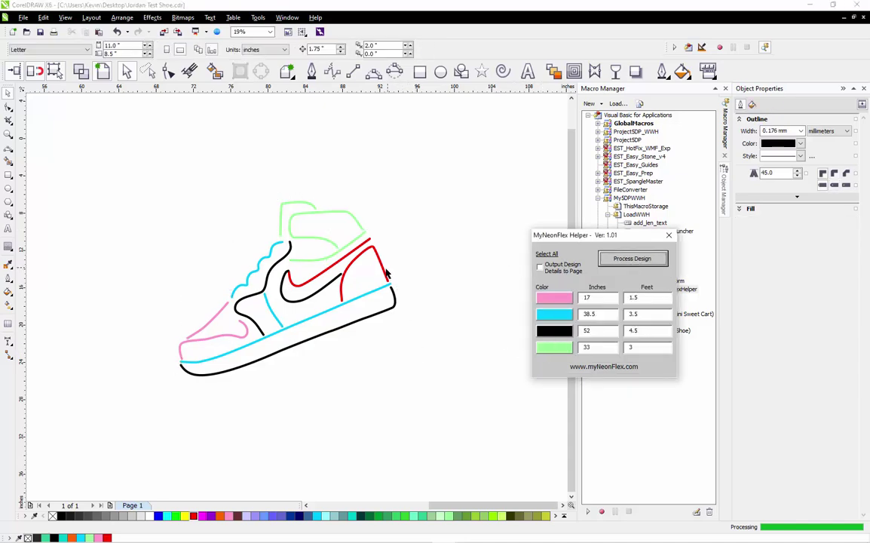
{"action": "left_click", "coordinate": [351, 257]}
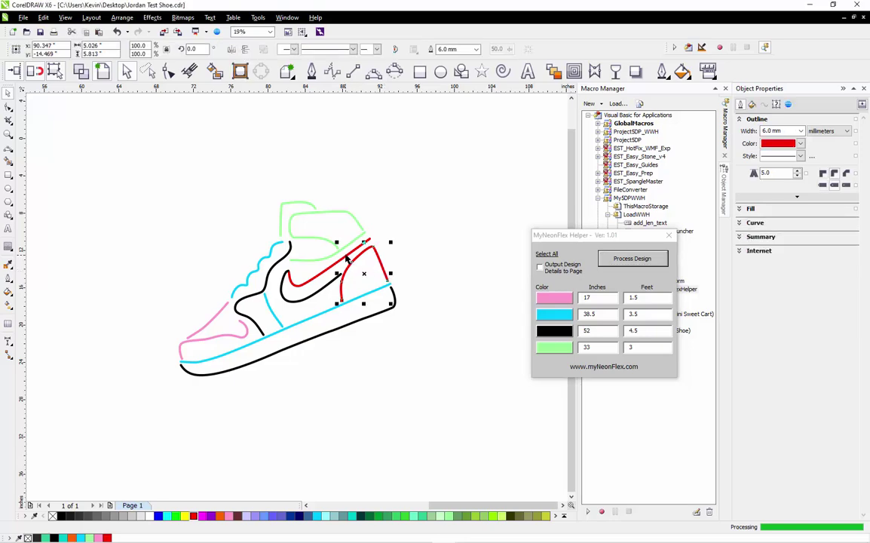
{"action": "left_click", "coordinate": [289, 249], "text": "shift"}
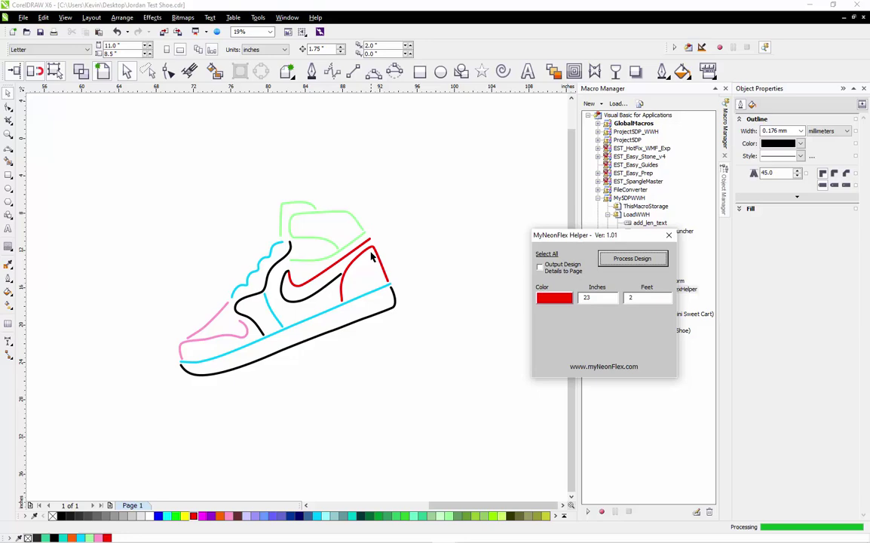
Recolour every outline of the shoe a uniform cyan and clear the selection.
{"action": "left_click_drag", "start_coordinate": [414, 189], "coordinate": [154, 425]}
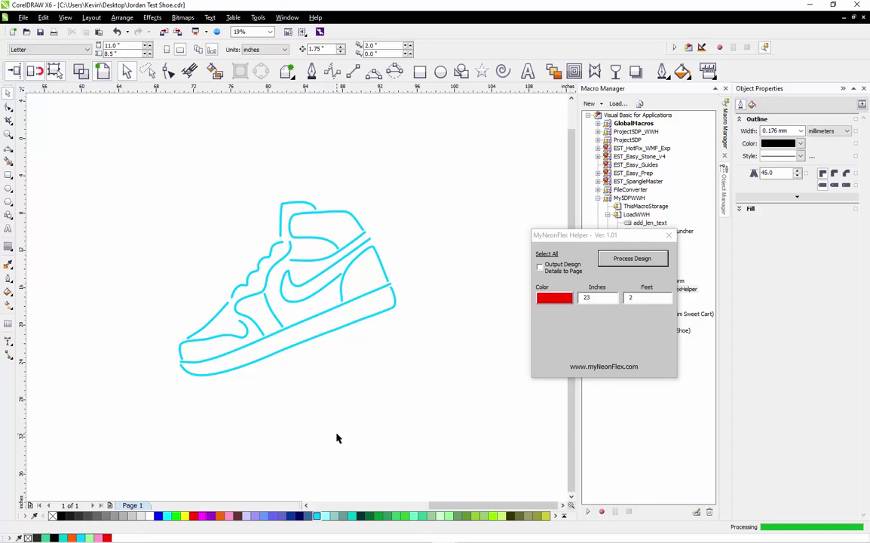
{"action": "left_click_drag", "start_coordinate": [428, 175], "coordinate": [129, 423]}
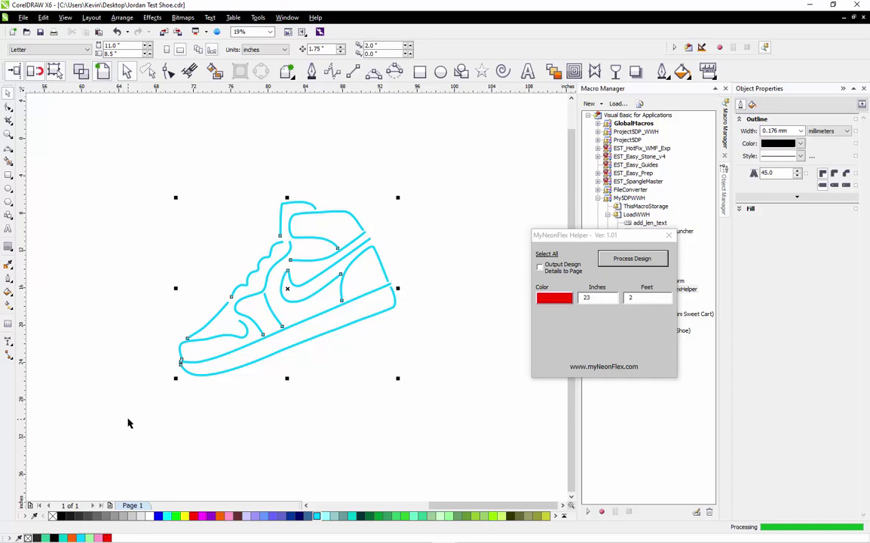
{"action": "left_click", "coordinate": [158, 324]}
Write the 13 numbered segment labels and the LED rope length list, totalling 14 ft, onto the page.
{"action": "left_click_drag", "start_coordinate": [131, 163], "coordinate": [425, 410]}
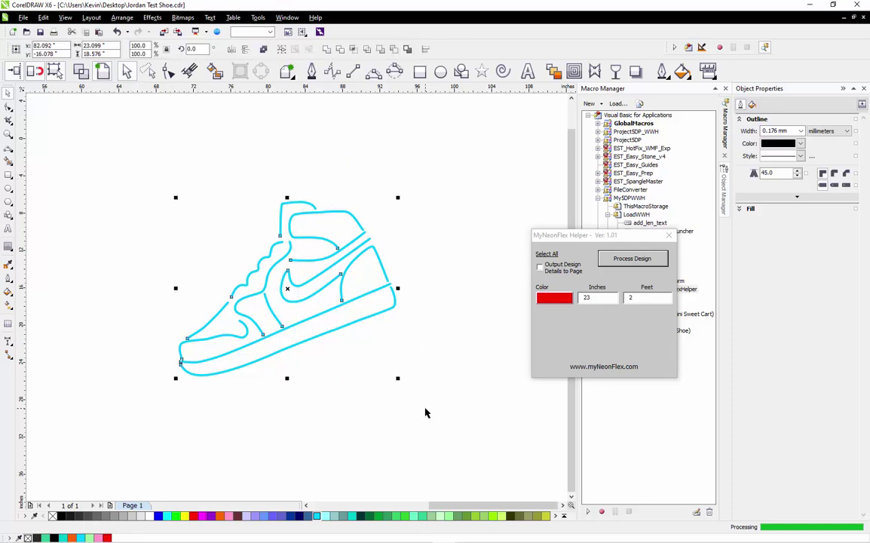
{"action": "left_click", "coordinate": [556, 268]}
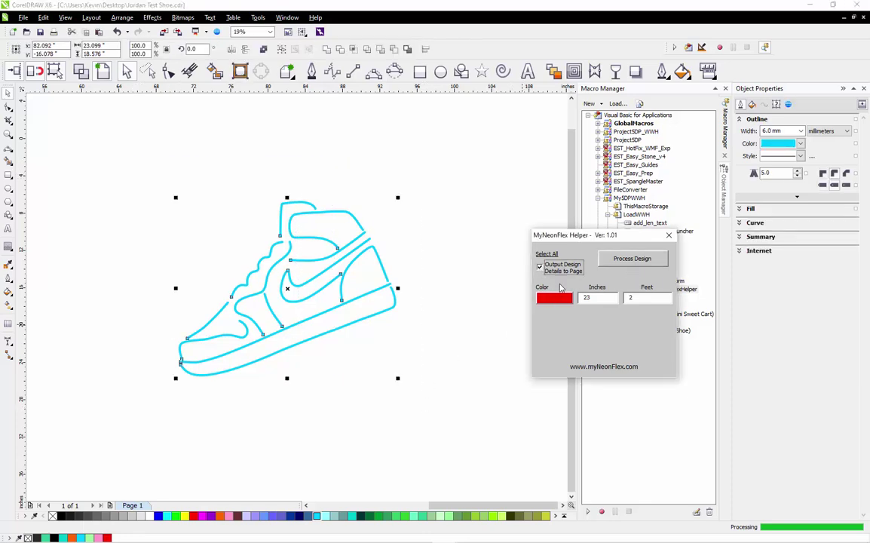
{"action": "left_click", "coordinate": [652, 259]}
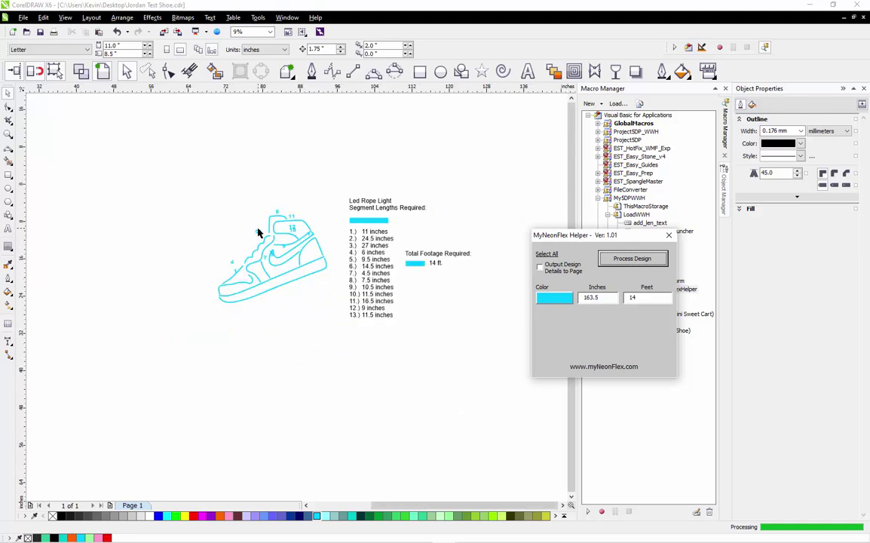
Remove the old LED rope lengths list and footage totals beside the shoe.
{"action": "scroll", "coordinate": [364, 254], "scroll_direction": "up", "scroll_amount": 2}
{"action": "scroll", "coordinate": [311, 188], "scroll_direction": "down", "scroll_amount": 2}
{"action": "scroll", "coordinate": [325, 188], "scroll_direction": "up", "scroll_amount": 2}
{"action": "scroll", "coordinate": [340, 188], "scroll_direction": "down", "scroll_amount": 2}
{"action": "left_click_drag", "start_coordinate": [339, 182], "coordinate": [495, 368]}
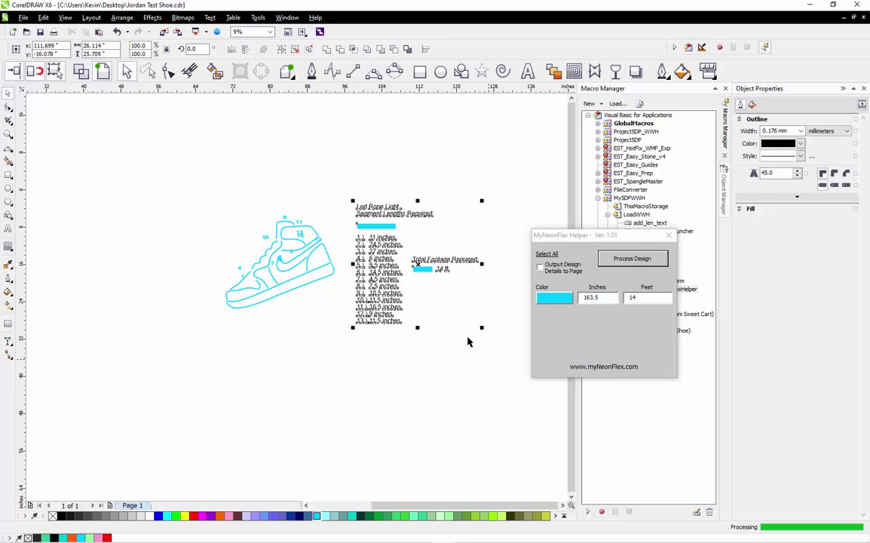
{"action": "key", "text": "Escape"}
Delete every numbered segment label from the shoe, from the toe up to the collar.
{"action": "scroll", "coordinate": [287, 234], "scroll_direction": "up", "scroll_amount": 2}
{"action": "scroll", "coordinate": [273, 228], "scroll_direction": "up", "scroll_amount": 2}
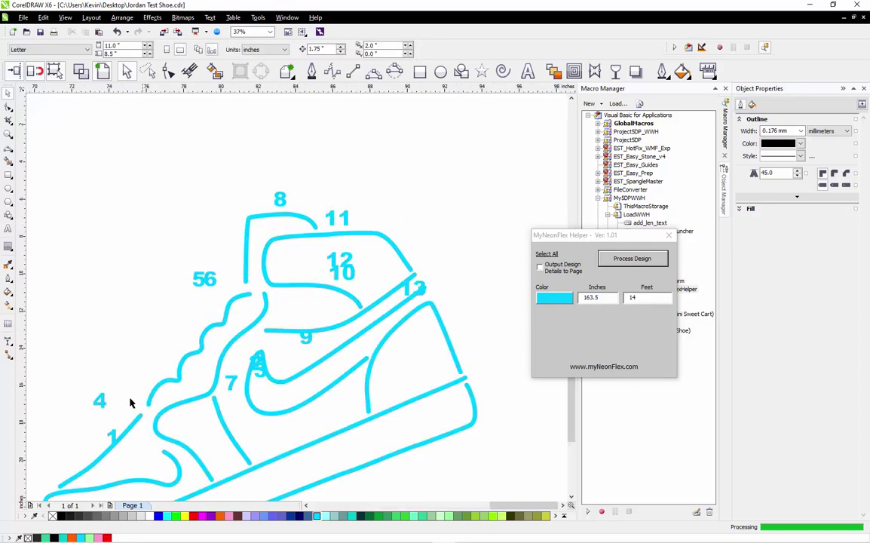
{"action": "left_click", "coordinate": [111, 435]}
{"action": "key", "text": "Delete"}
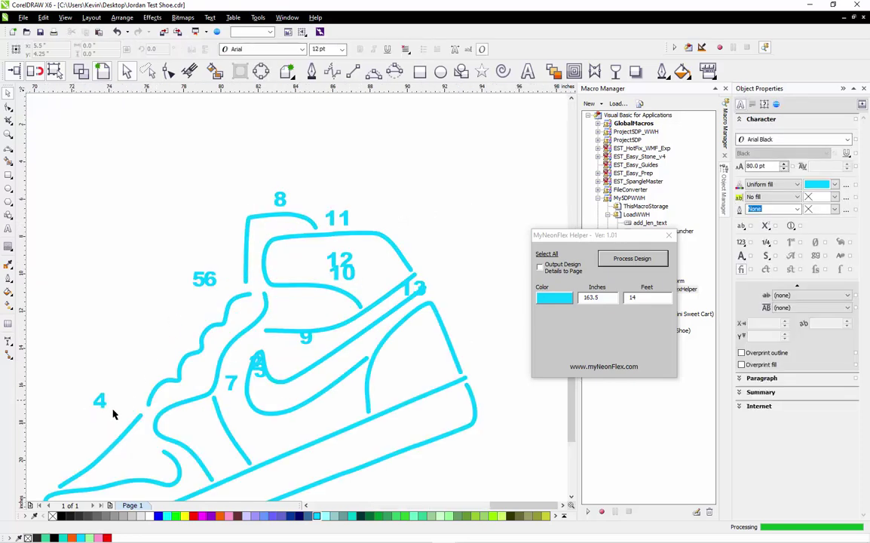
{"action": "left_click", "coordinate": [103, 402]}
{"action": "key", "text": "Delete"}
{"action": "left_click", "coordinate": [235, 385]}
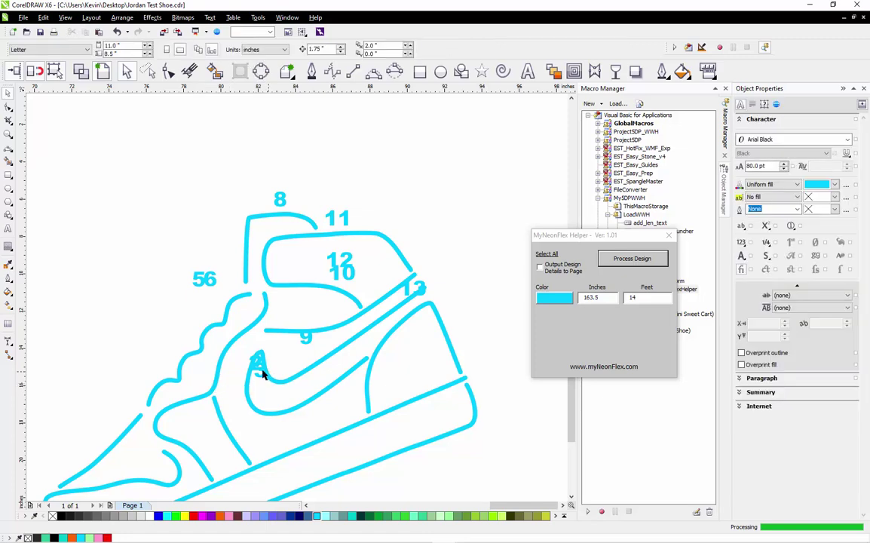
{"action": "key", "text": "Delete"}
{"action": "left_click", "coordinate": [256, 365]}
{"action": "key", "text": "Delete"}
{"action": "left_click", "coordinate": [298, 345]}
{"action": "key", "text": "Delete"}
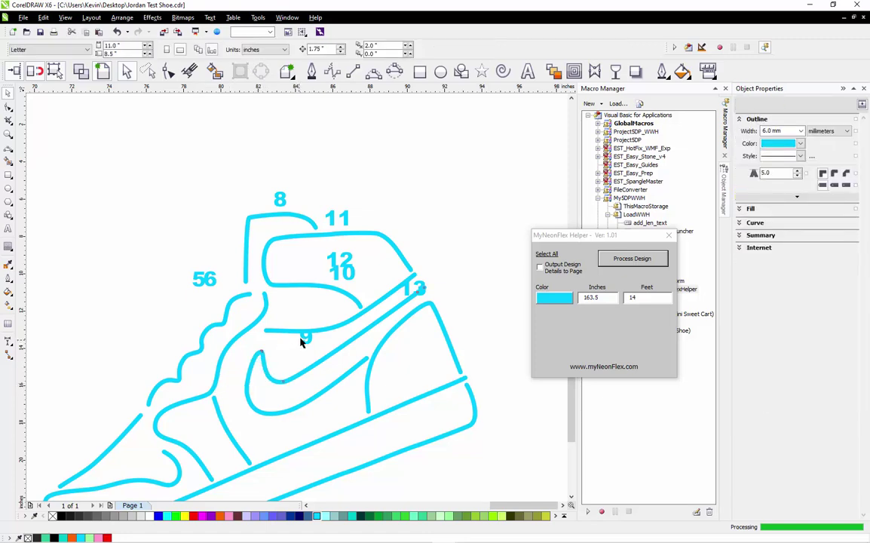
{"action": "left_click", "coordinate": [302, 334]}
{"action": "left_click", "coordinate": [303, 336]}
{"action": "key", "text": "Delete"}
{"action": "key", "text": "Delete"}
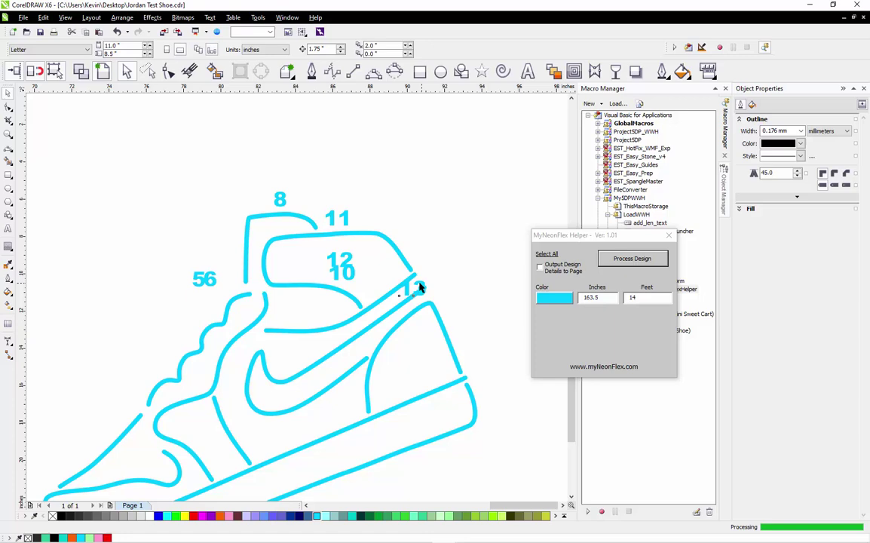
{"action": "left_click", "coordinate": [341, 264]}
{"action": "key", "text": "Delete"}
{"action": "left_click", "coordinate": [341, 270]}
{"action": "key", "text": "Delete"}
{"action": "left_click", "coordinate": [341, 219]}
{"action": "key", "text": "Delete"}
{"action": "left_click", "coordinate": [280, 199]}
{"action": "key", "text": "Delete"}
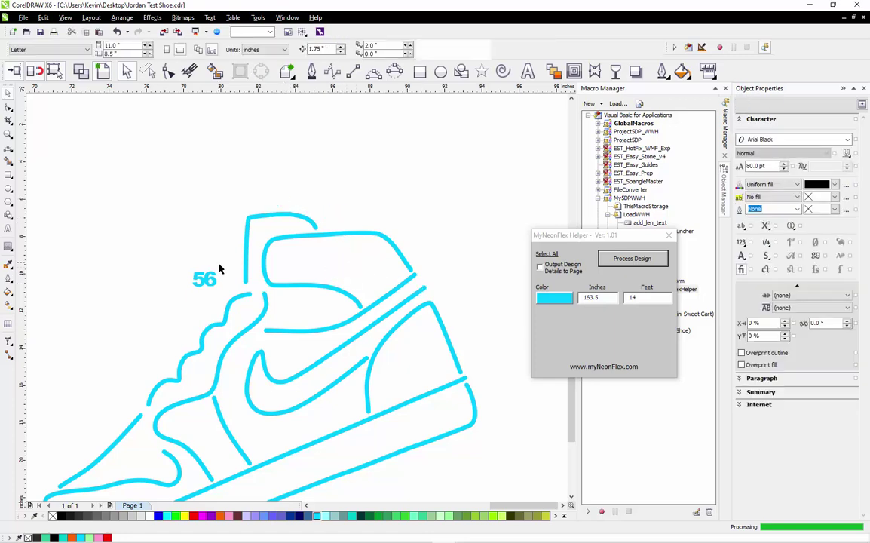
{"action": "left_click", "coordinate": [208, 279]}
{"action": "key", "text": "Delete"}
{"action": "left_click", "coordinate": [193, 281]}
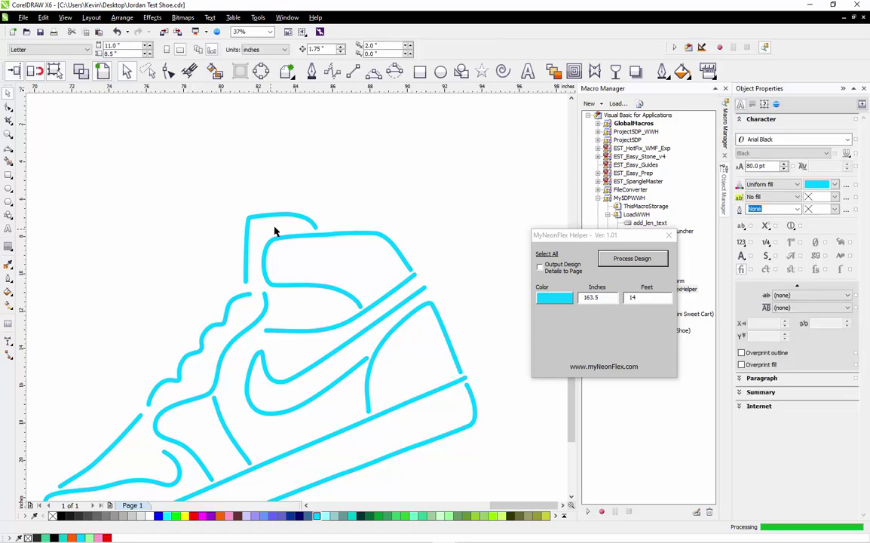
{"action": "key", "text": "Delete"}
{"action": "scroll", "coordinate": [334, 220], "scroll_direction": "down", "scroll_amount": 2}
{"action": "left_click_drag", "start_coordinate": [390, 209], "coordinate": [75, 461]}
Make all shoe outlines black, then turn the sole and heel/collar curves cyan.
{"action": "right_click", "coordinate": [62, 515]}
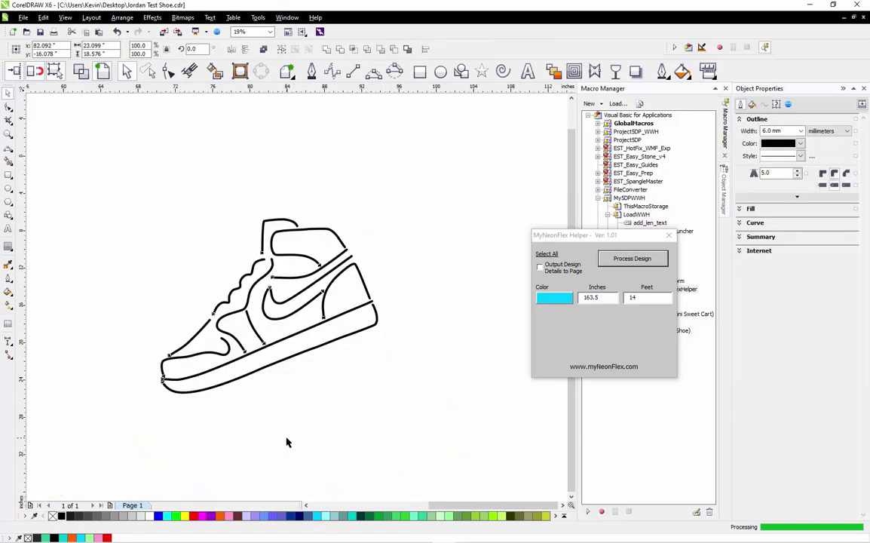
{"action": "left_click", "coordinate": [291, 335]}
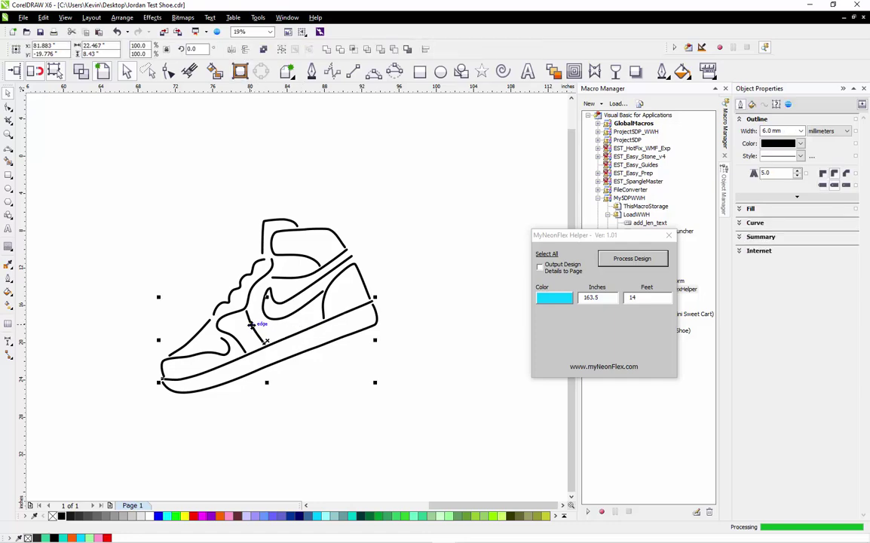
{"action": "left_click", "coordinate": [239, 287], "text": "shift"}
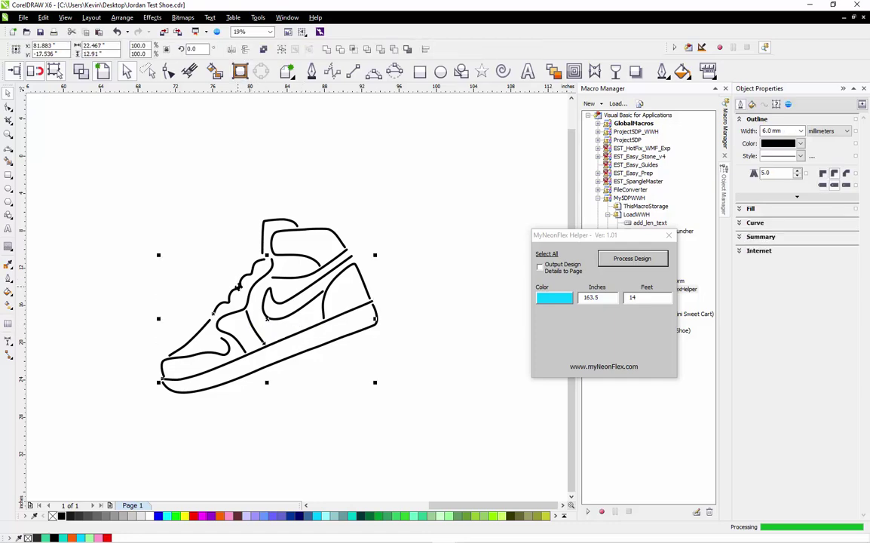
{"action": "right_click", "coordinate": [317, 516]}
{"action": "left_click", "coordinate": [329, 452]}
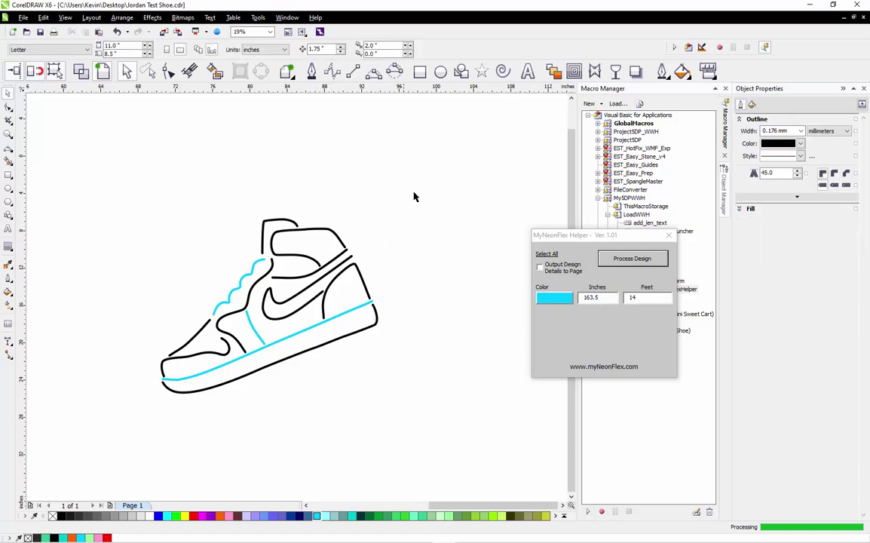
Output the design details to the page, giving 10.5 ft black and 3.5 ft cyan totals.
{"action": "left_click_drag", "start_coordinate": [417, 182], "coordinate": [139, 415]}
{"action": "left_click", "coordinate": [540, 266]}
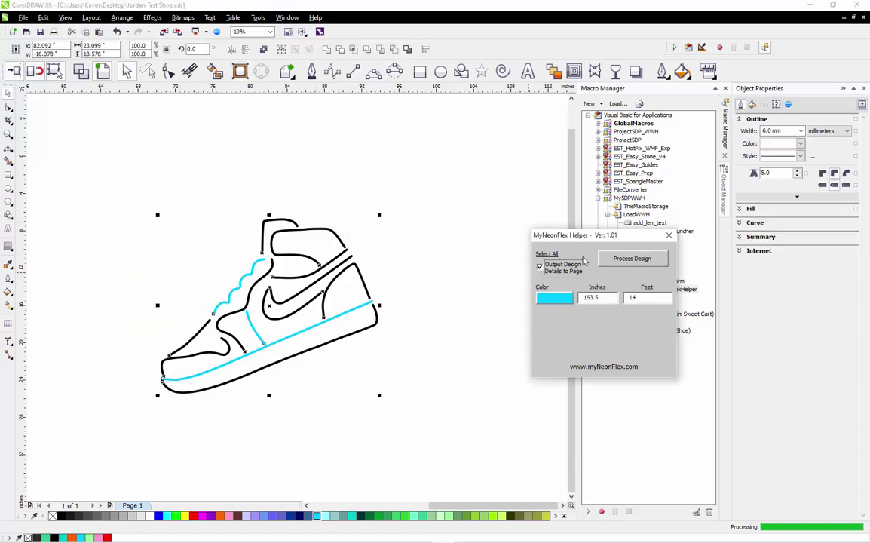
{"action": "left_click", "coordinate": [656, 260]}
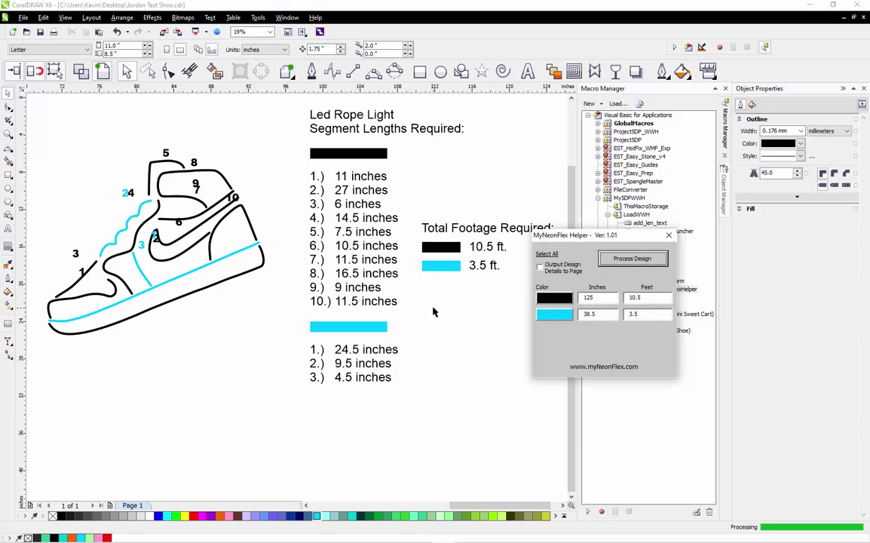
{"action": "scroll", "coordinate": [429, 315], "scroll_direction": "down", "scroll_amount": 2}
{"action": "scroll", "coordinate": [265, 310], "scroll_direction": "up", "scroll_amount": 2}
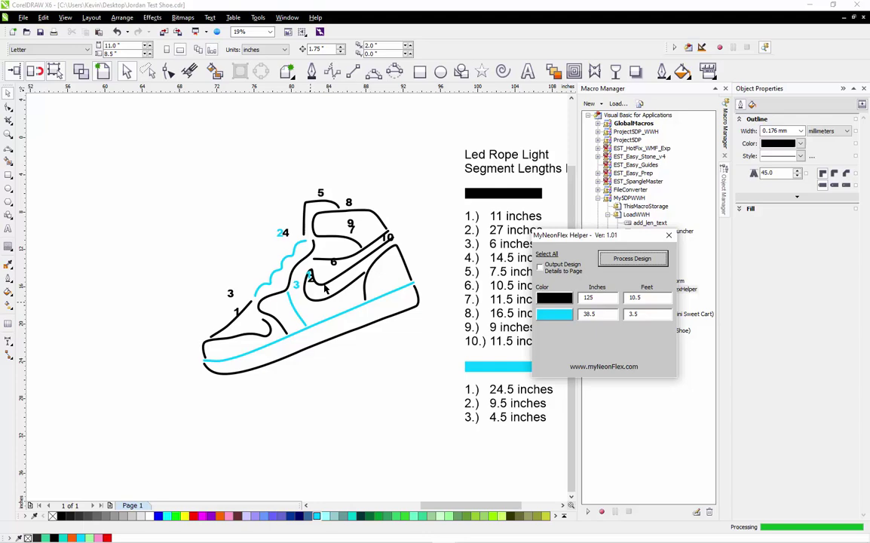
{"action": "scroll", "coordinate": [309, 254], "scroll_direction": "up", "scroll_amount": 2}
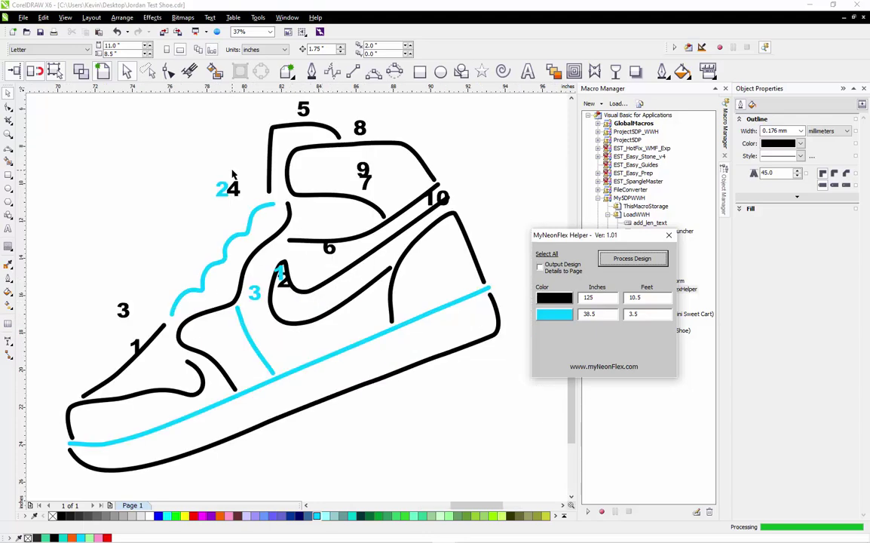
{"action": "left_click", "coordinate": [281, 276]}
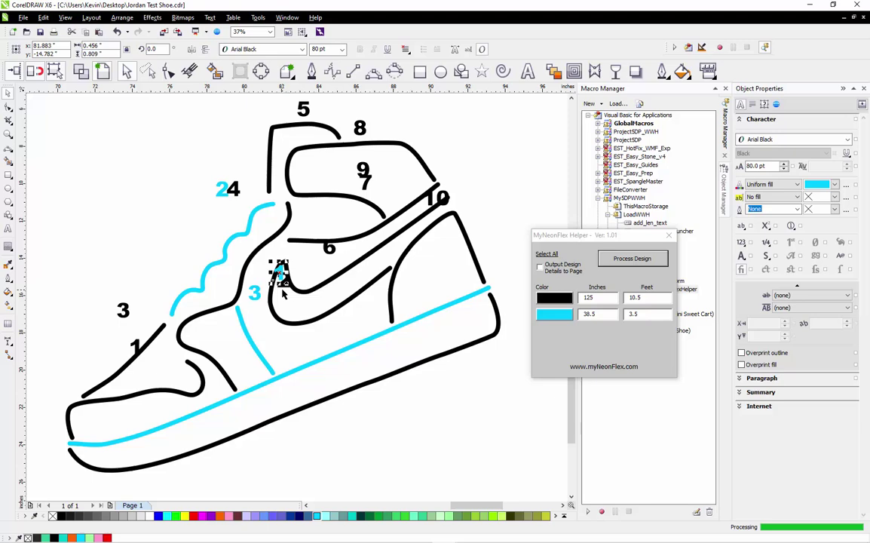
Move cyan label 1 onto the sole line and cyan label 3 onto the heel line.
{"action": "left_click", "coordinate": [309, 369]}
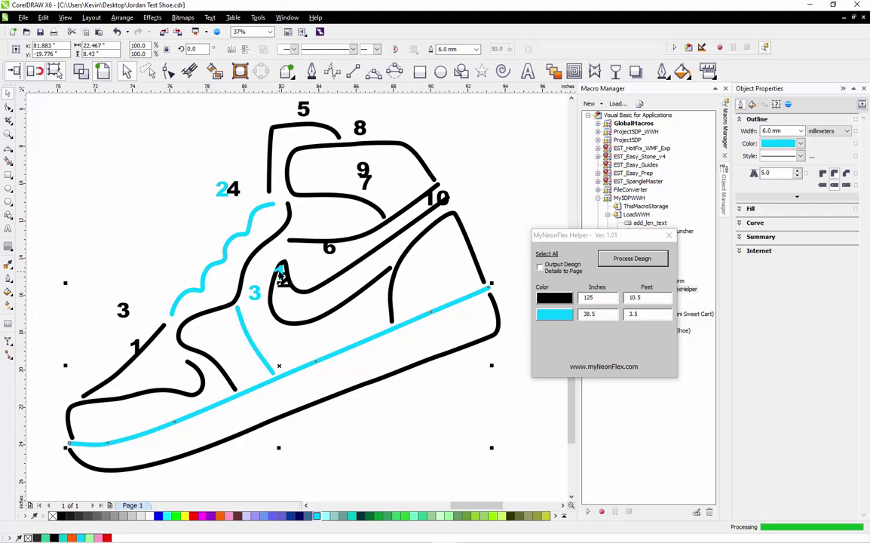
{"action": "left_click", "coordinate": [297, 394]}
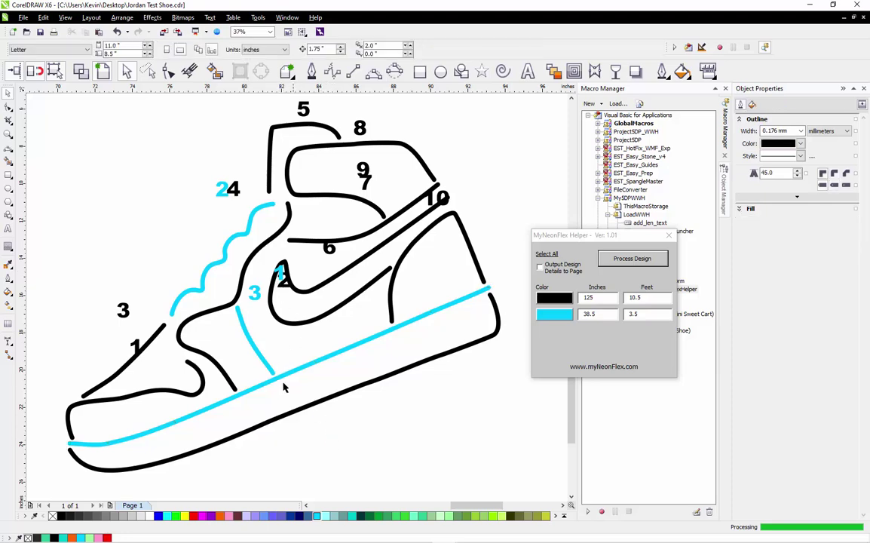
{"action": "left_click", "coordinate": [281, 273]}
{"action": "left_click_drag", "start_coordinate": [280, 273], "coordinate": [336, 341]}
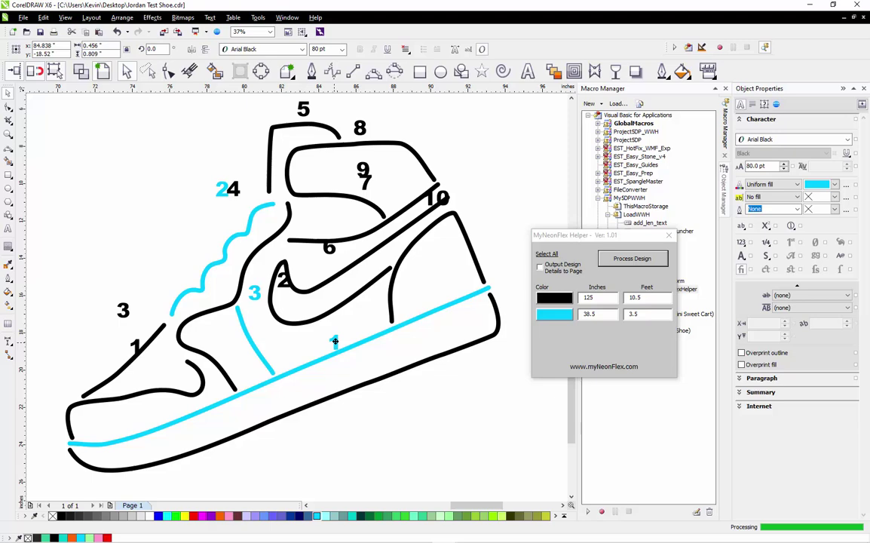
{"action": "left_click", "coordinate": [254, 352]}
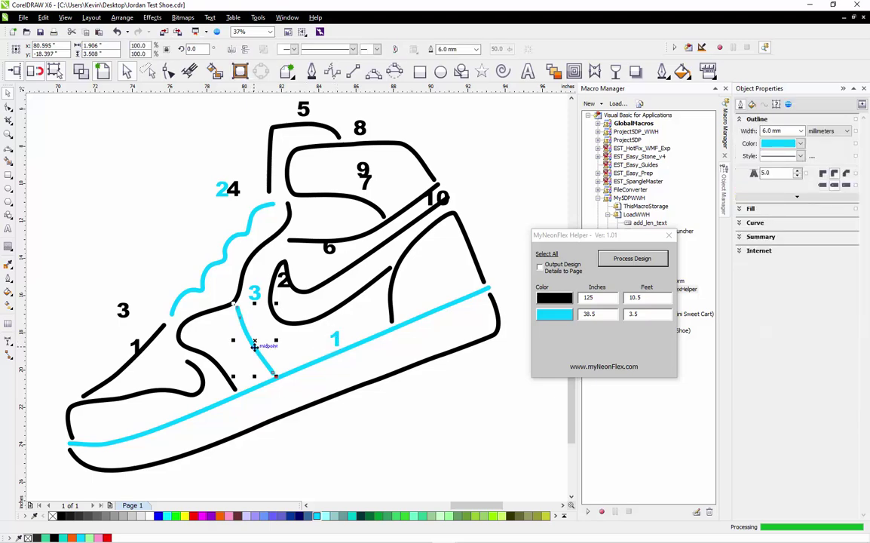
{"action": "left_click", "coordinate": [254, 294]}
{"action": "left_click_drag", "start_coordinate": [254, 294], "coordinate": [265, 334]}
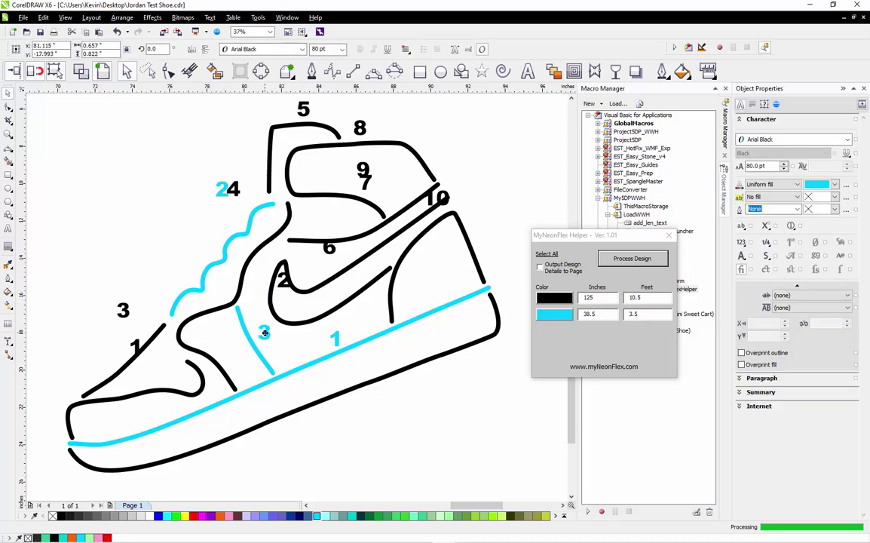
Move cyan label 2 down onto the cyan collar zigzag.
{"action": "left_click", "coordinate": [229, 243]}
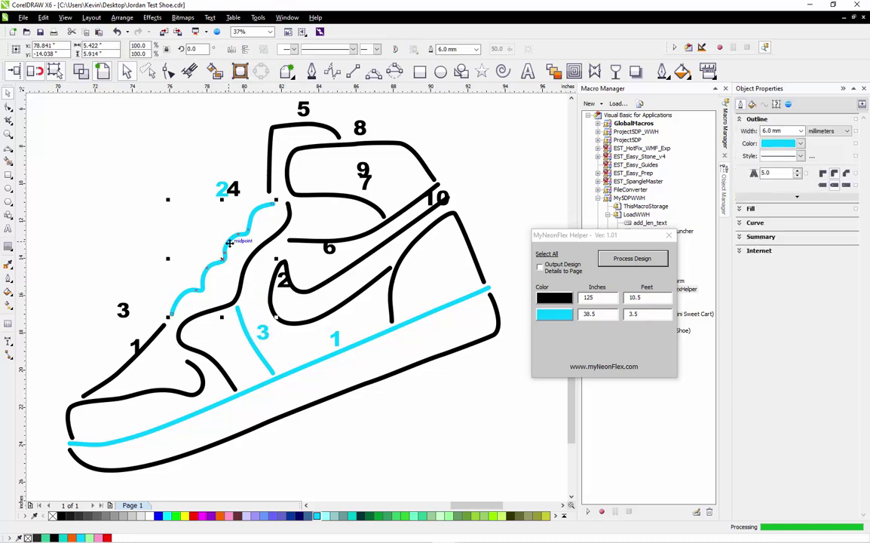
{"action": "left_click", "coordinate": [221, 188]}
{"action": "left_click_drag", "start_coordinate": [221, 189], "coordinate": [197, 259]}
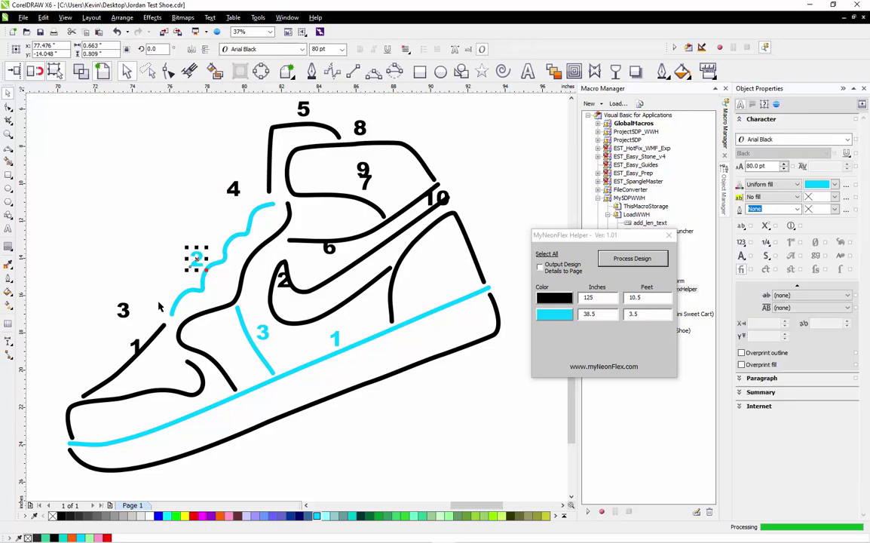
{"action": "left_click", "coordinate": [158, 251]}
{"action": "scroll", "coordinate": [151, 264], "scroll_direction": "down", "scroll_amount": 2}
{"action": "scroll", "coordinate": [170, 230], "scroll_direction": "up", "scroll_amount": 2}
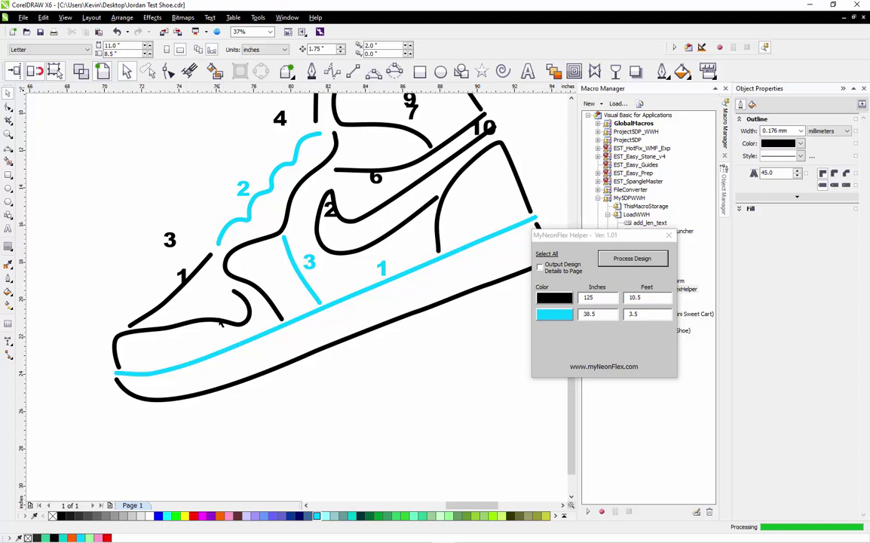
Reposition black label 1 beside the toe curve and black label 3 down beside its curve.
{"action": "left_click", "coordinate": [221, 322]}
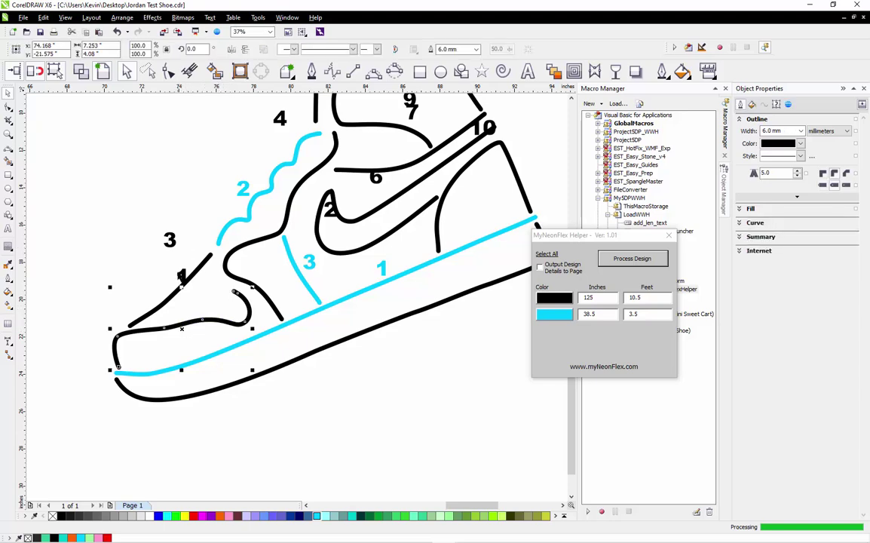
{"action": "left_click", "coordinate": [181, 276]}
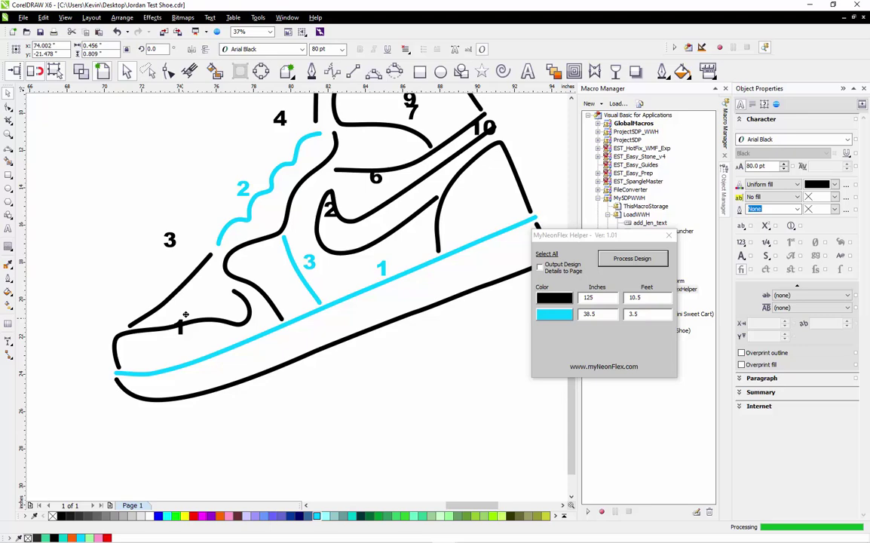
{"action": "left_click_drag", "start_coordinate": [186, 314], "coordinate": [197, 296]}
{"action": "left_click", "coordinate": [184, 278]}
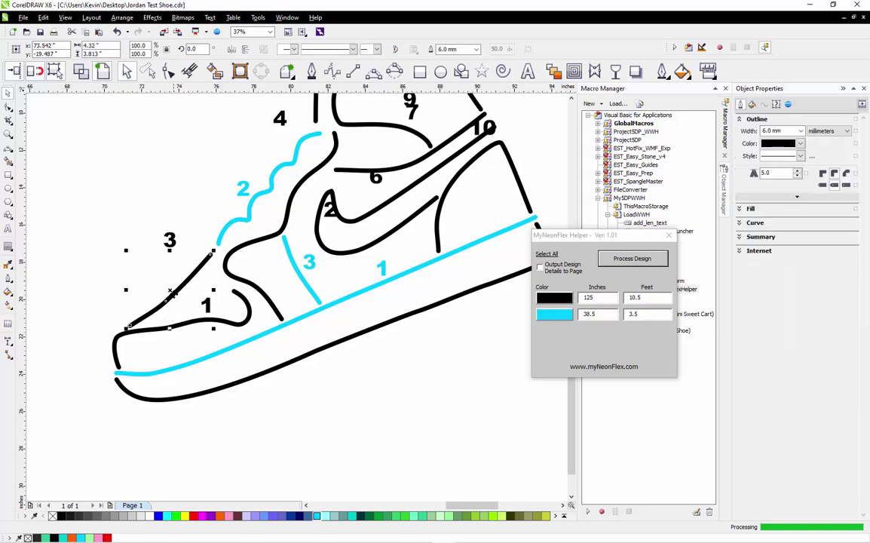
{"action": "left_click", "coordinate": [170, 248]}
{"action": "left_click_drag", "start_coordinate": [161, 254], "coordinate": [156, 294]}
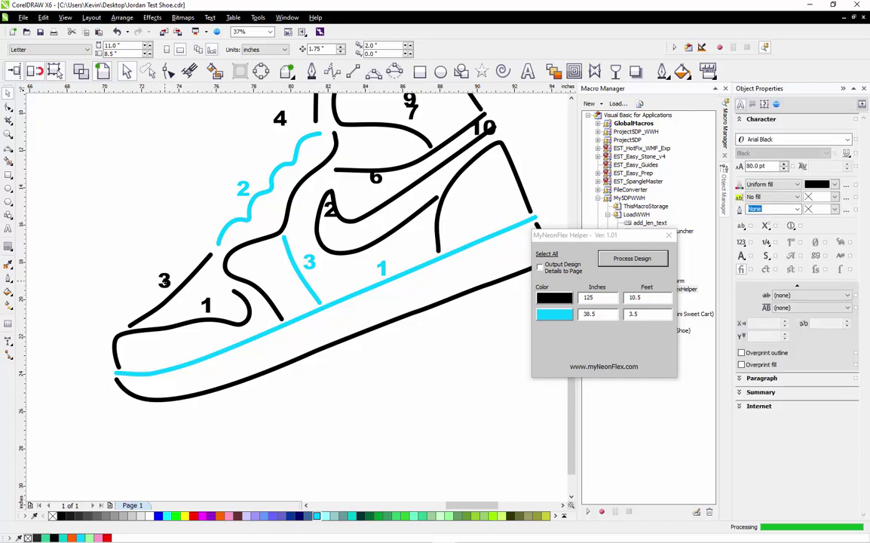
Drag the black 2 label off the swoosh to below the cyan sole line.
{"action": "scroll", "coordinate": [164, 280], "scroll_direction": "down", "scroll_amount": 2}
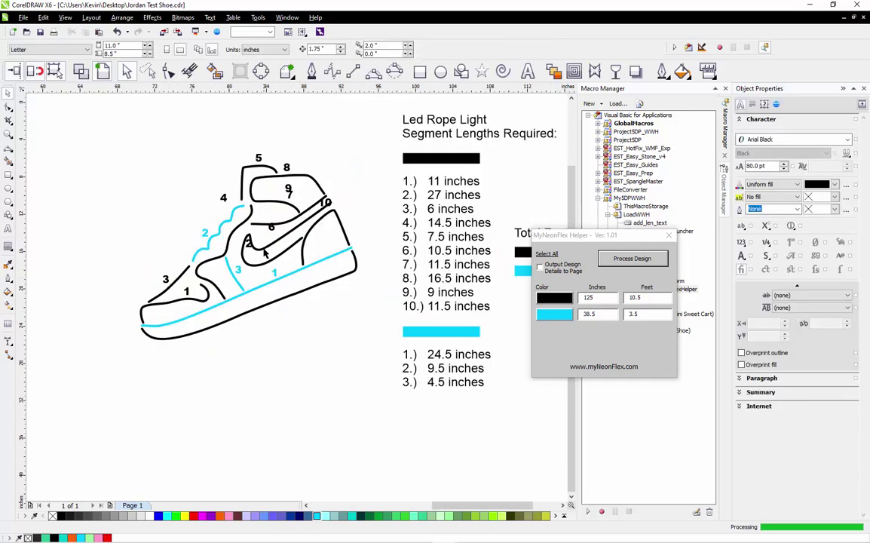
{"action": "scroll", "coordinate": [113, 297], "scroll_direction": "up", "scroll_amount": 2}
{"action": "scroll", "coordinate": [126, 296], "scroll_direction": "down", "scroll_amount": 2}
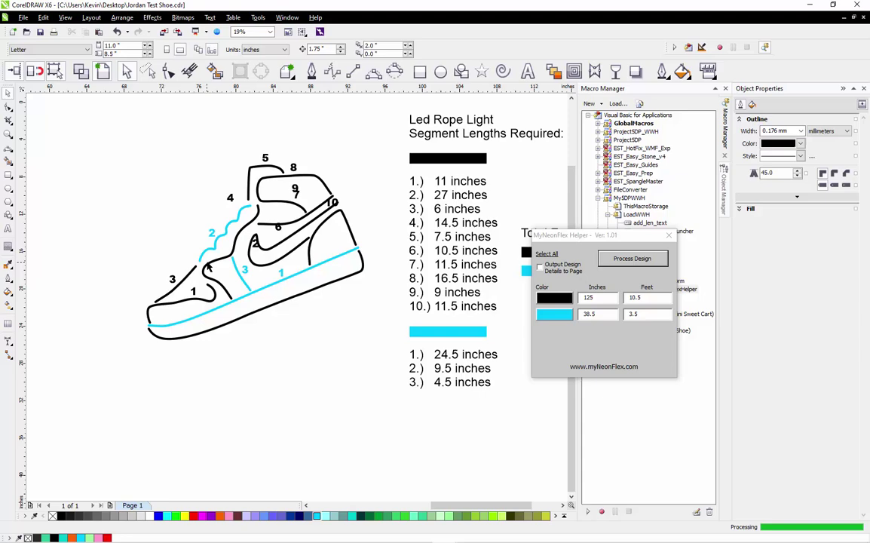
{"action": "left_click", "coordinate": [277, 304]}
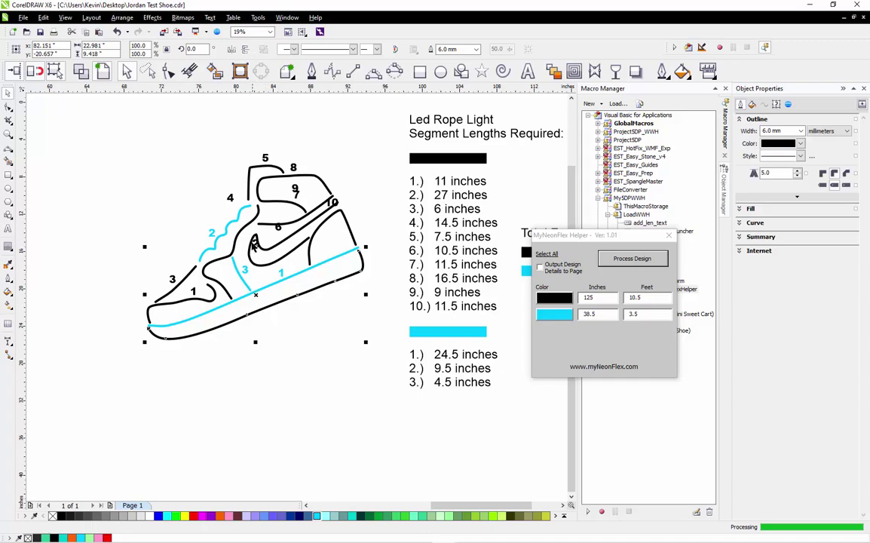
{"action": "scroll", "coordinate": [254, 245], "scroll_direction": "up", "scroll_amount": 1}
{"action": "scroll", "coordinate": [278, 237], "scroll_direction": "up", "scroll_amount": 1}
{"action": "scroll", "coordinate": [277, 236], "scroll_direction": "down", "scroll_amount": 1}
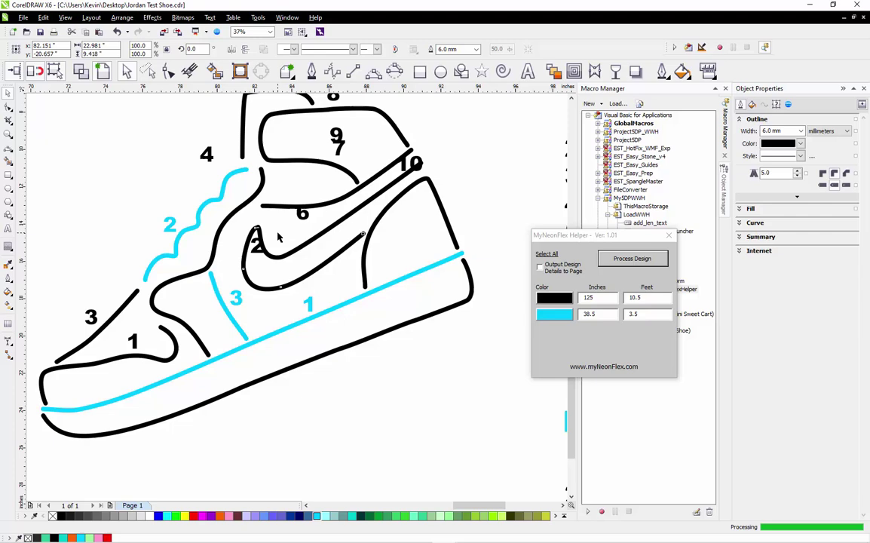
{"action": "left_click", "coordinate": [255, 240]}
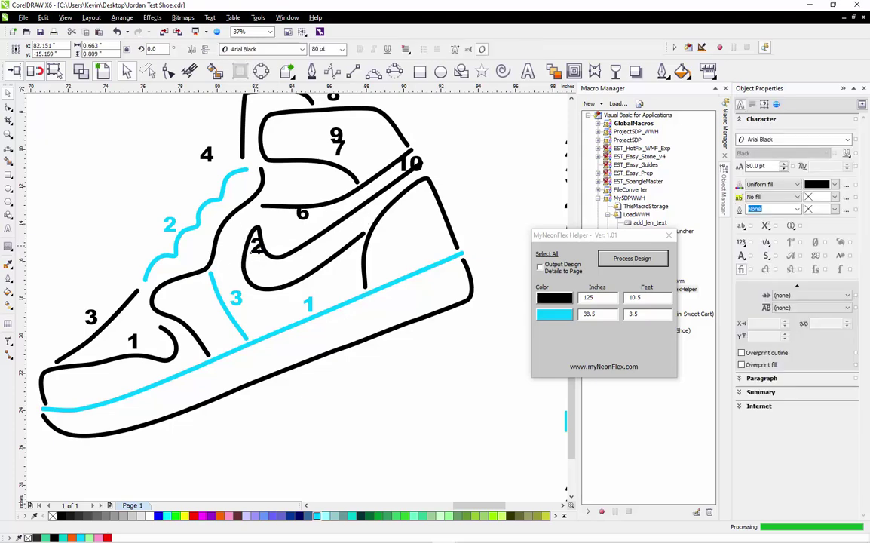
{"action": "left_click_drag", "start_coordinate": [254, 243], "coordinate": [259, 363]}
{"action": "scroll", "coordinate": [256, 362], "scroll_direction": "down", "scroll_amount": 1}
{"action": "scroll", "coordinate": [472, 252], "scroll_direction": "up", "scroll_amount": 1}
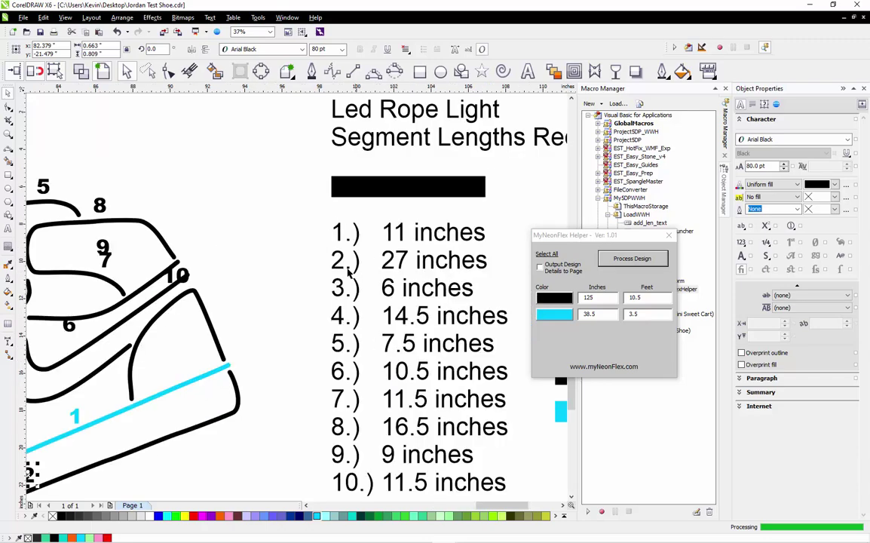
{"action": "scroll", "coordinate": [369, 227], "scroll_direction": "down", "scroll_amount": 1}
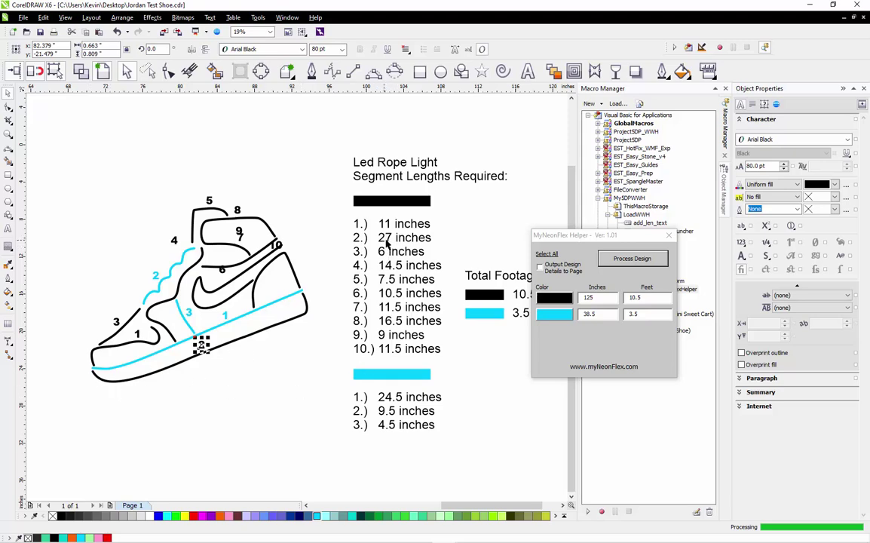
{"action": "left_click", "coordinate": [245, 333]}
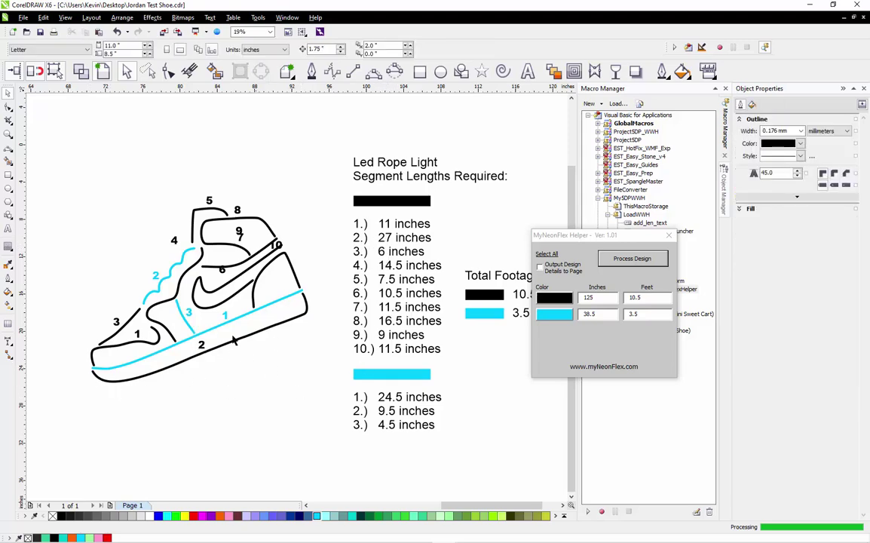
Move label 6 below the swoosh and label 7 down above the swoosh.
{"action": "scroll", "coordinate": [220, 273], "scroll_direction": "up", "scroll_amount": 2}
{"action": "scroll", "coordinate": [221, 277], "scroll_direction": "up", "scroll_amount": 2}
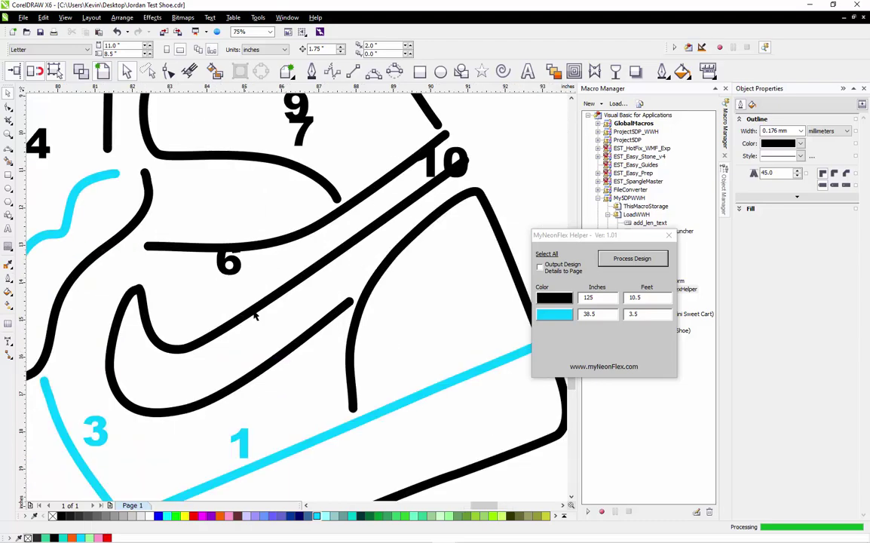
{"action": "left_click", "coordinate": [267, 364]}
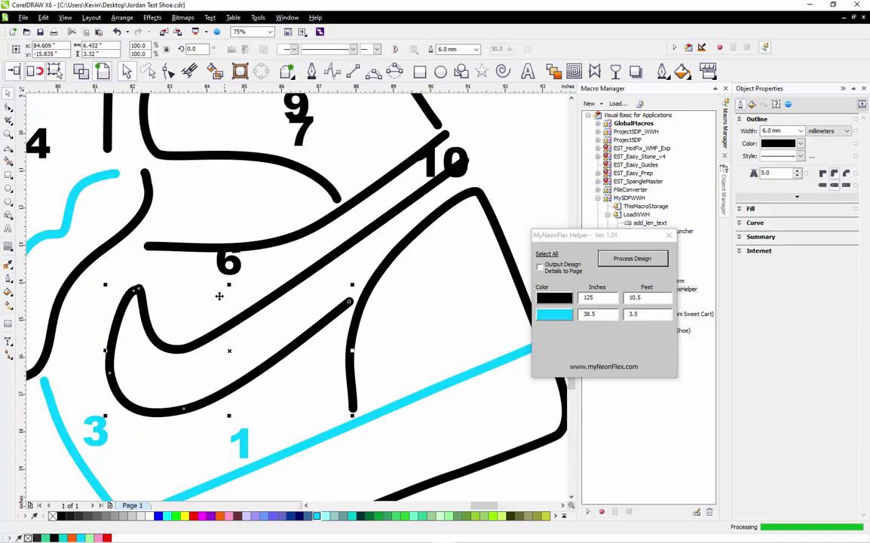
{"action": "left_click", "coordinate": [228, 262]}
{"action": "left_click_drag", "start_coordinate": [227, 263], "coordinate": [187, 377]}
{"action": "left_click", "coordinate": [272, 301]}
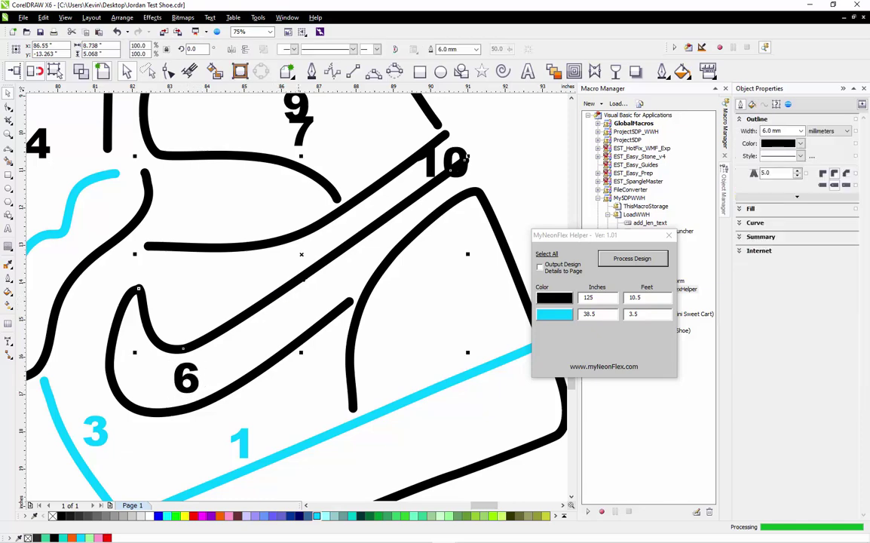
{"action": "left_click_drag", "start_coordinate": [273, 133], "coordinate": [223, 260]}
Place label 10 beside the right heel curve and label 9 under the tongue curve.
{"action": "scroll", "coordinate": [300, 272], "scroll_direction": "down", "scroll_amount": 1}
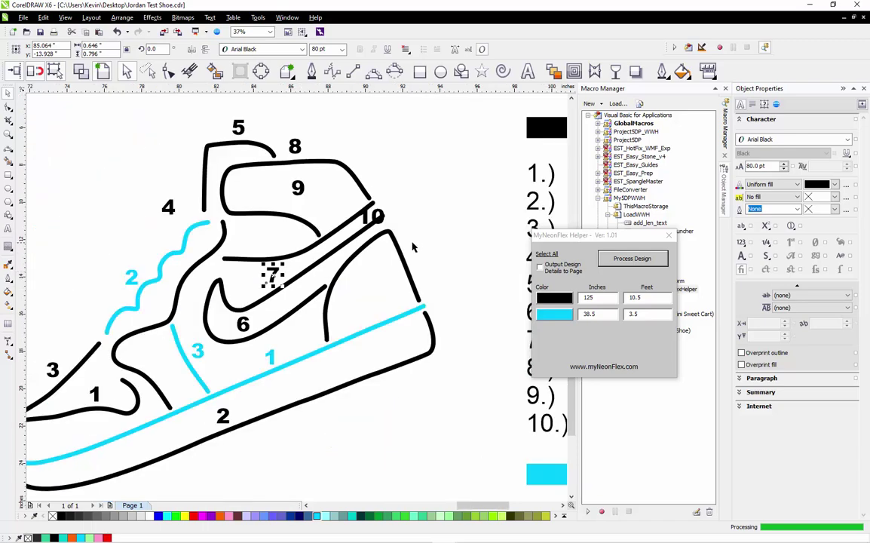
{"action": "left_click", "coordinate": [399, 249]}
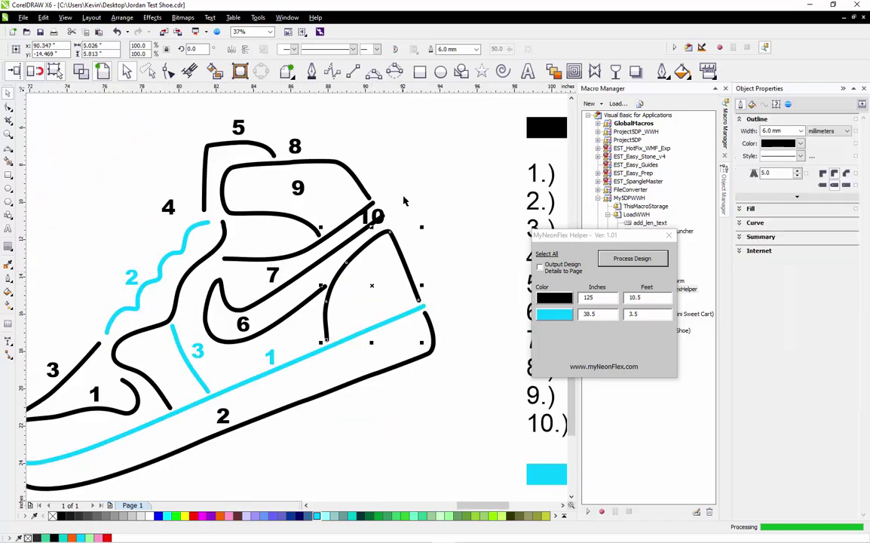
{"action": "left_click", "coordinate": [365, 181]}
{"action": "left_click_drag", "start_coordinate": [391, 215], "coordinate": [433, 239]}
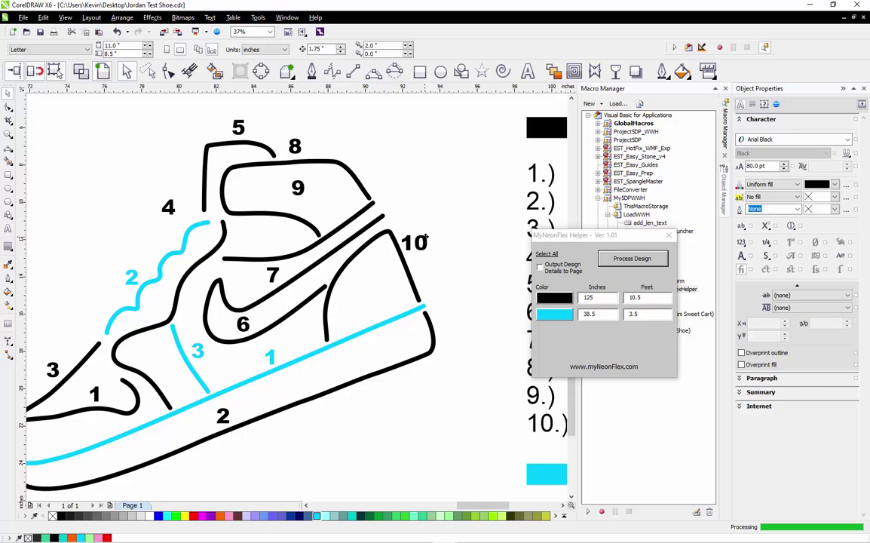
{"action": "left_click", "coordinate": [284, 172]}
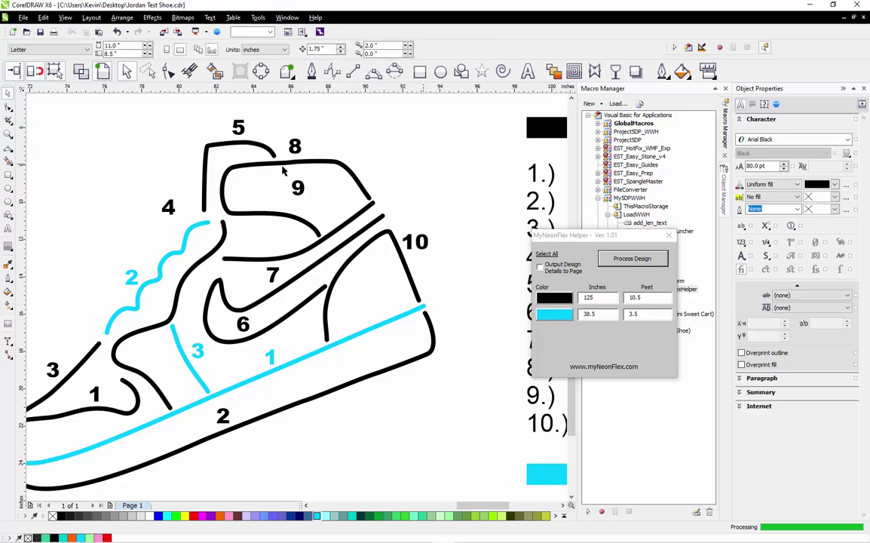
{"action": "left_click", "coordinate": [291, 217]}
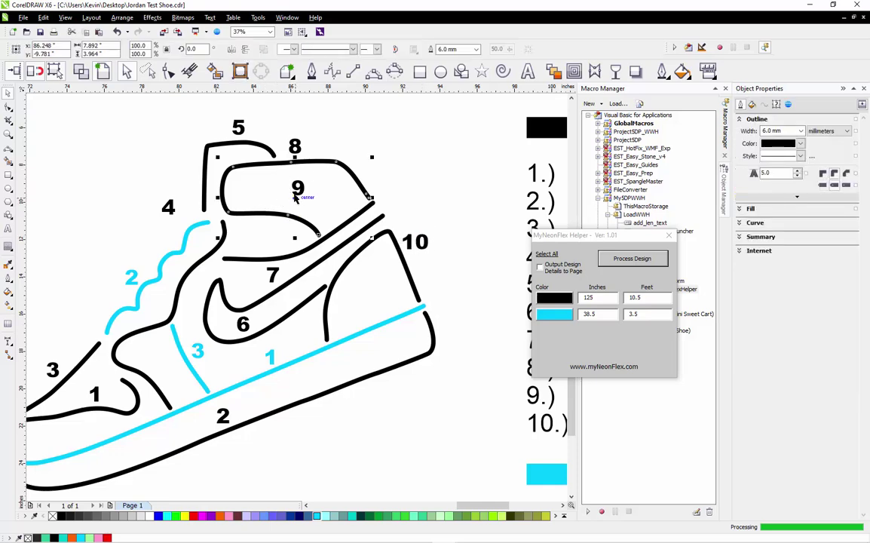
{"action": "left_click", "coordinate": [295, 144]}
{"action": "left_click", "coordinate": [298, 189]}
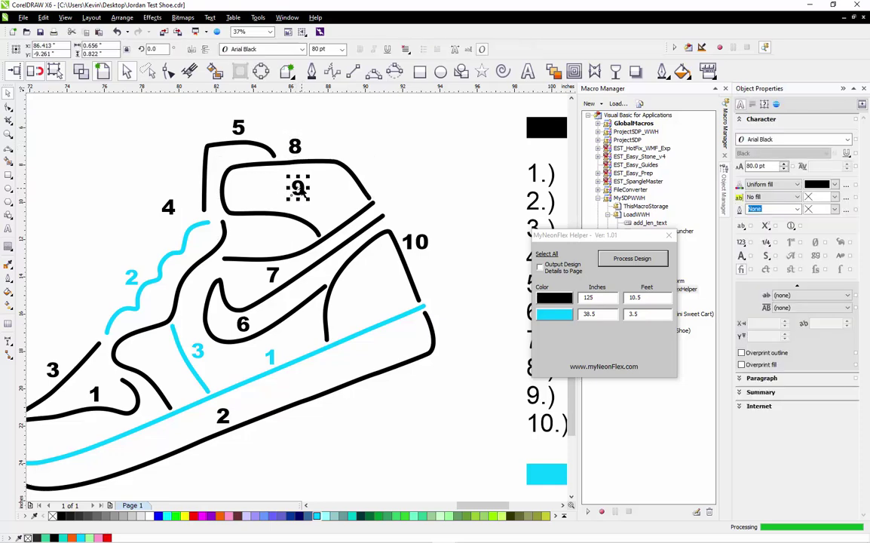
{"action": "left_click", "coordinate": [296, 217]}
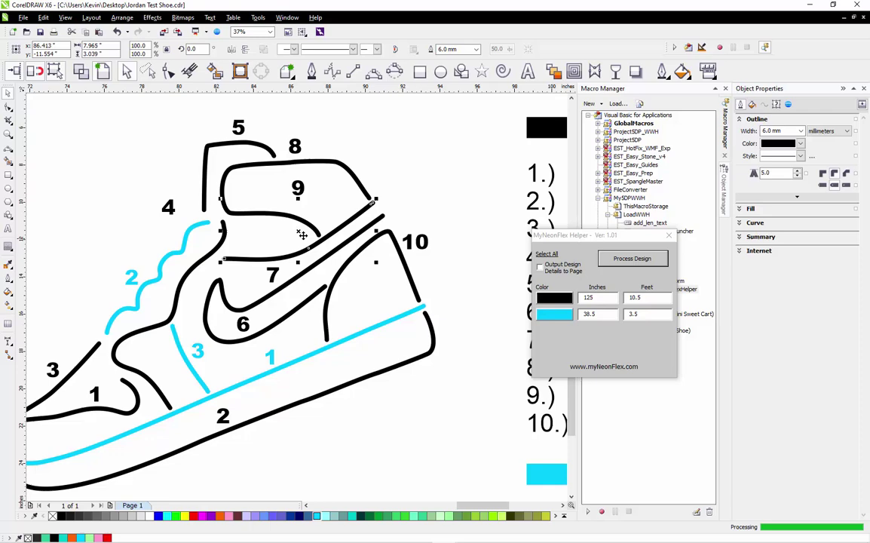
{"action": "left_click", "coordinate": [297, 188]}
{"action": "left_click_drag", "start_coordinate": [297, 188], "coordinate": [258, 246]}
Move label 4 down beside its inner curve near the cyan 3 line.
{"action": "left_click", "coordinate": [243, 146]}
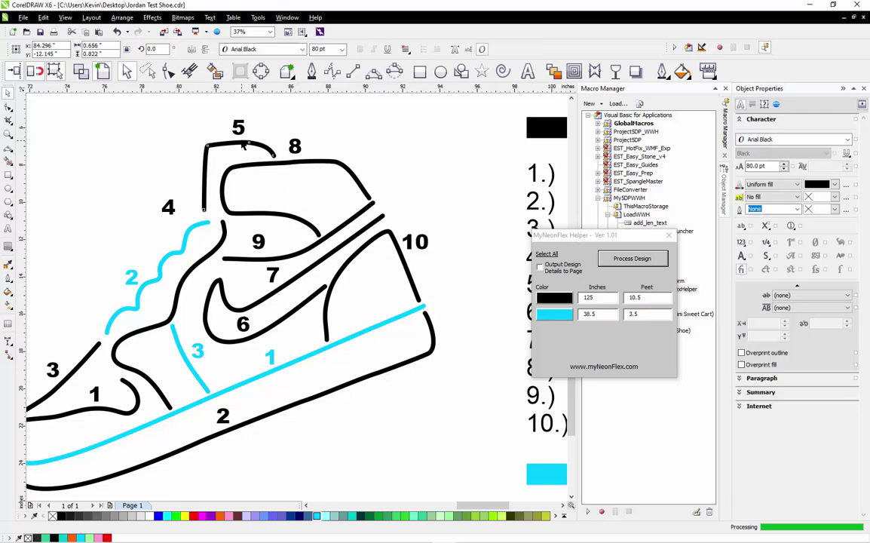
{"action": "left_click", "coordinate": [244, 146]}
{"action": "left_click", "coordinate": [238, 127]}
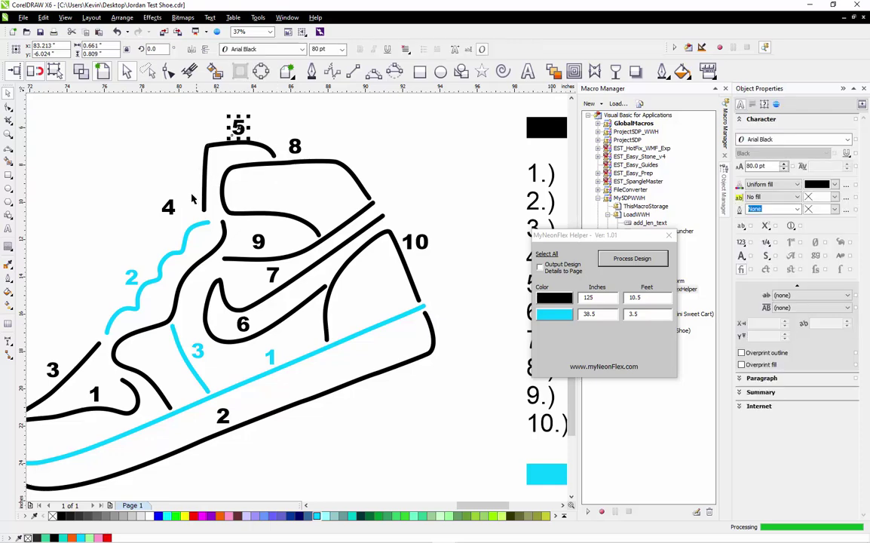
{"action": "left_click", "coordinate": [166, 206]}
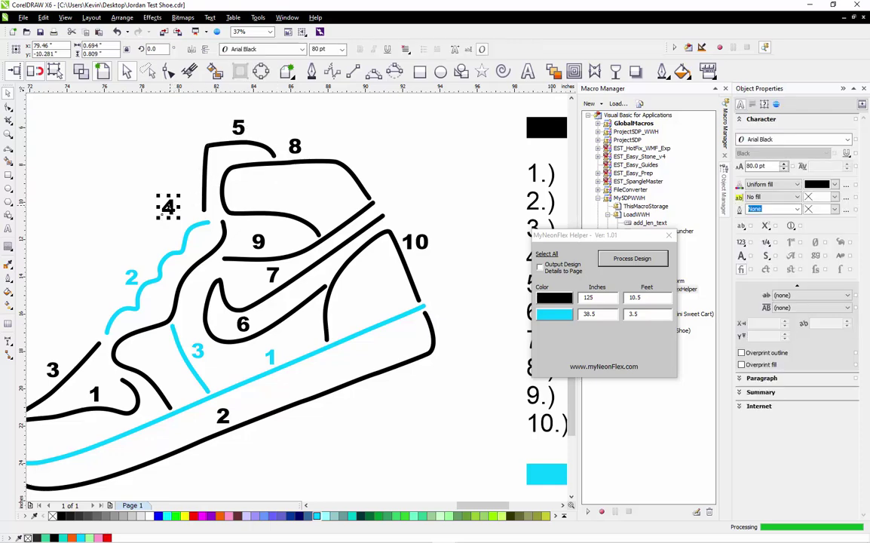
{"action": "left_click", "coordinate": [181, 273]}
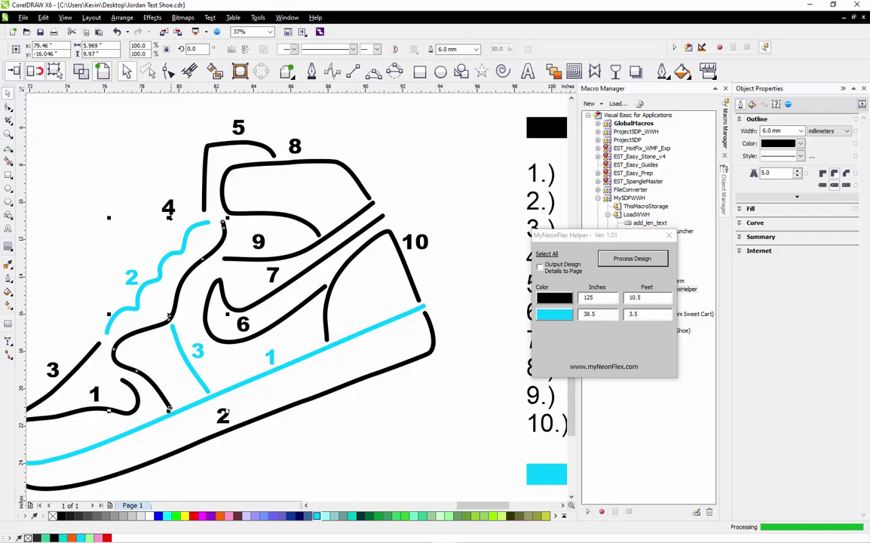
{"action": "left_click", "coordinate": [163, 201]}
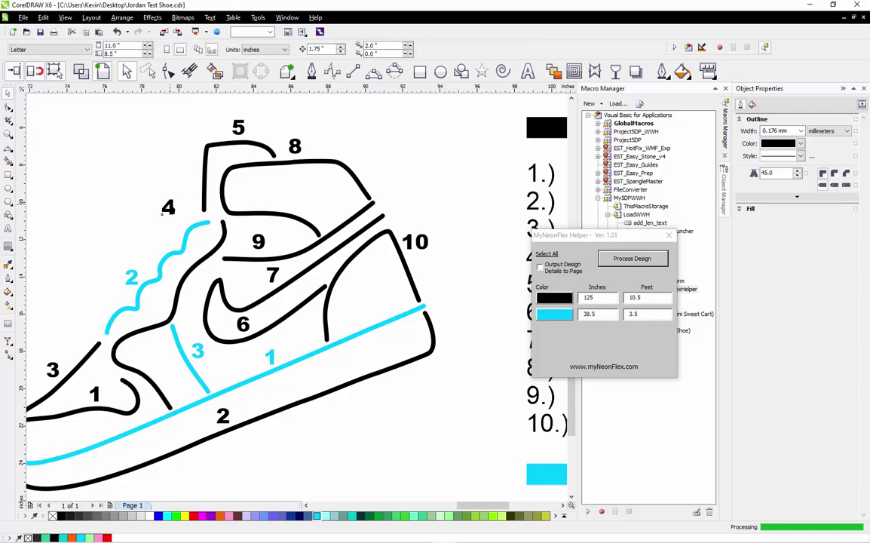
{"action": "left_click_drag", "start_coordinate": [167, 206], "coordinate": [157, 303]}
{"action": "key", "text": "Escape"}
{"action": "scroll", "coordinate": [181, 178], "scroll_direction": "down", "scroll_amount": 2}
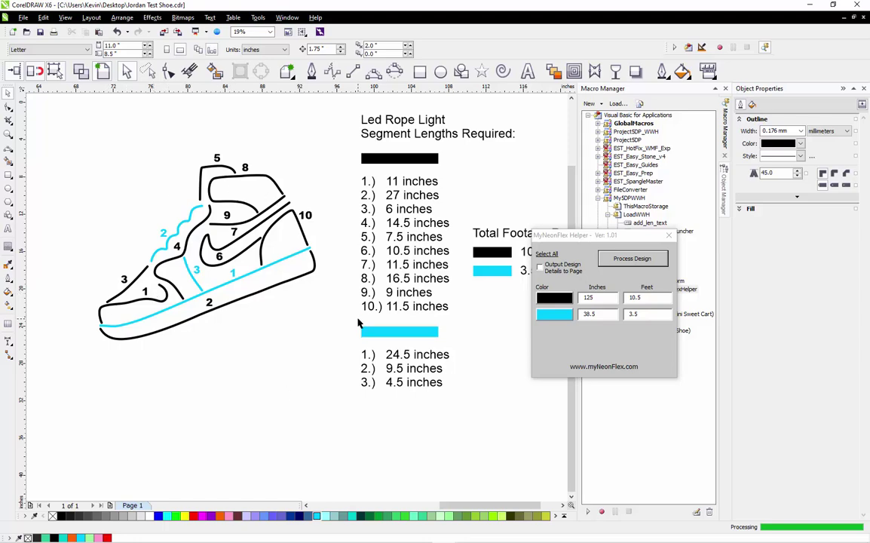
{"action": "scroll", "coordinate": [284, 359], "scroll_direction": "down", "scroll_amount": 2}
{"action": "scroll", "coordinate": [326, 341], "scroll_direction": "up", "scroll_amount": 2}
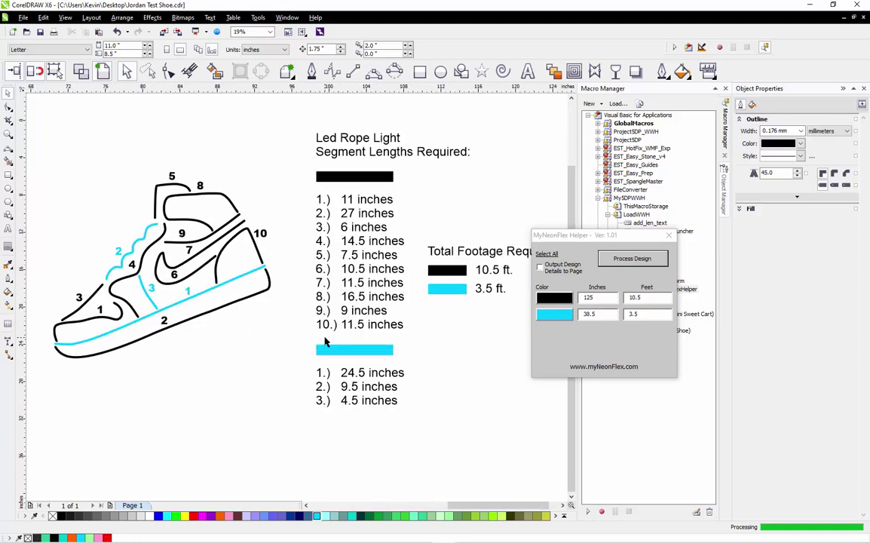
{"action": "scroll", "coordinate": [325, 341], "scroll_direction": "down", "scroll_amount": 2}
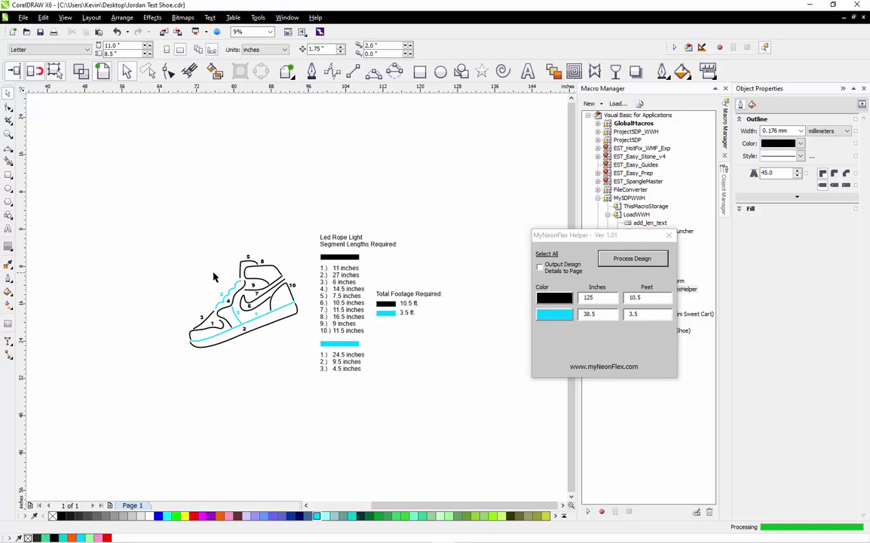
{"action": "scroll", "coordinate": [330, 287], "scroll_direction": "up", "scroll_amount": 2}
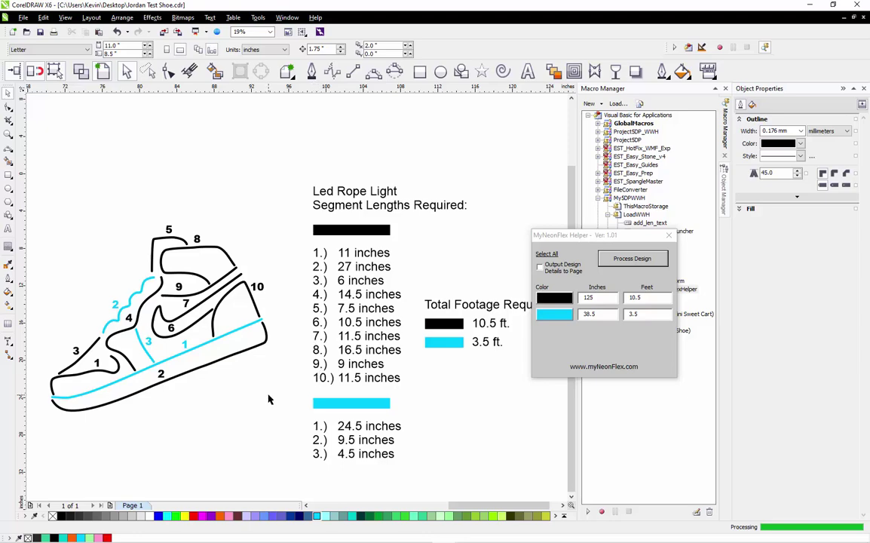
{"action": "scroll", "coordinate": [288, 304], "scroll_direction": "down", "scroll_amount": 2}
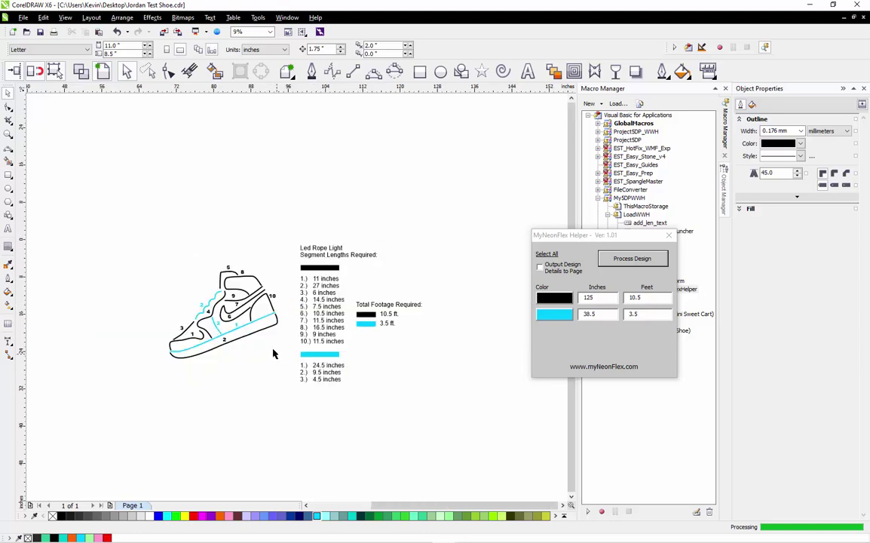
{"action": "scroll", "coordinate": [172, 241], "scroll_direction": "down", "scroll_amount": 1}
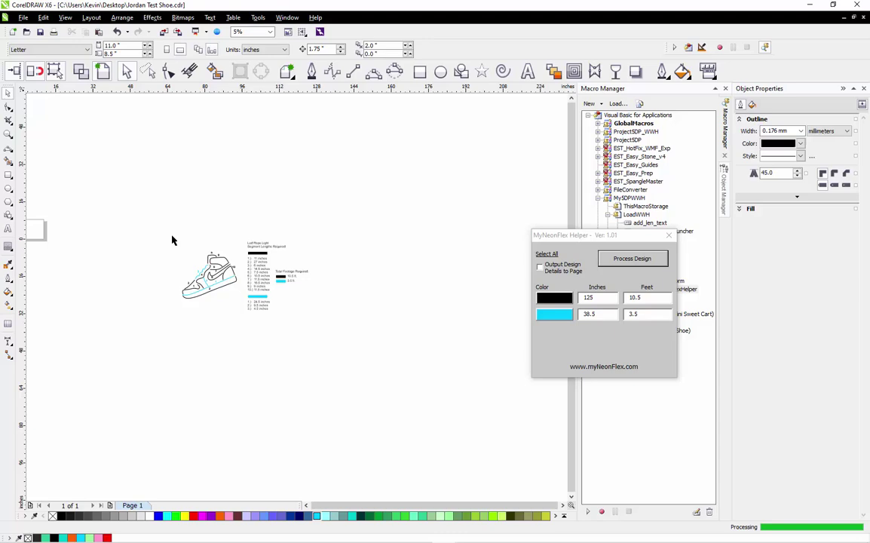
Select all the shoe artwork and text and run the resize_it macro to fit the page.
{"action": "left_click_drag", "start_coordinate": [161, 229], "coordinate": [321, 344]}
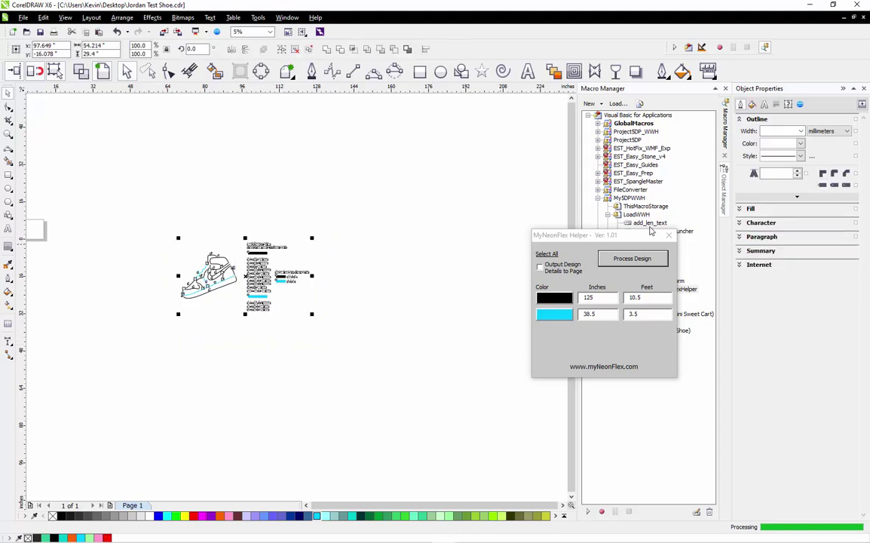
{"action": "mouse_move", "coordinate": [641, 240]}
{"action": "left_mouse_down"}
{"action": "mouse_move", "coordinate": [562, 195]}
{"action": "mouse_move", "coordinate": [533, 145]}
{"action": "left_mouse_up"}
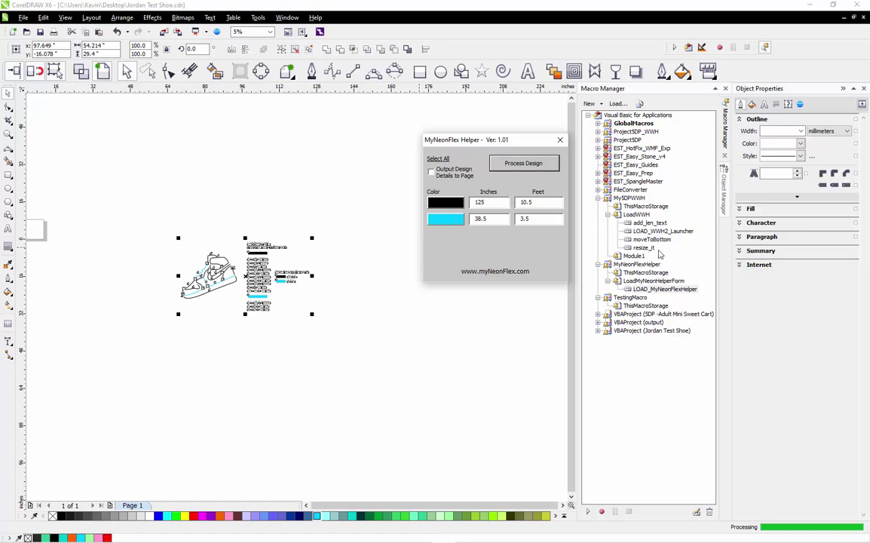
{"action": "left_click", "coordinate": [642, 249]}
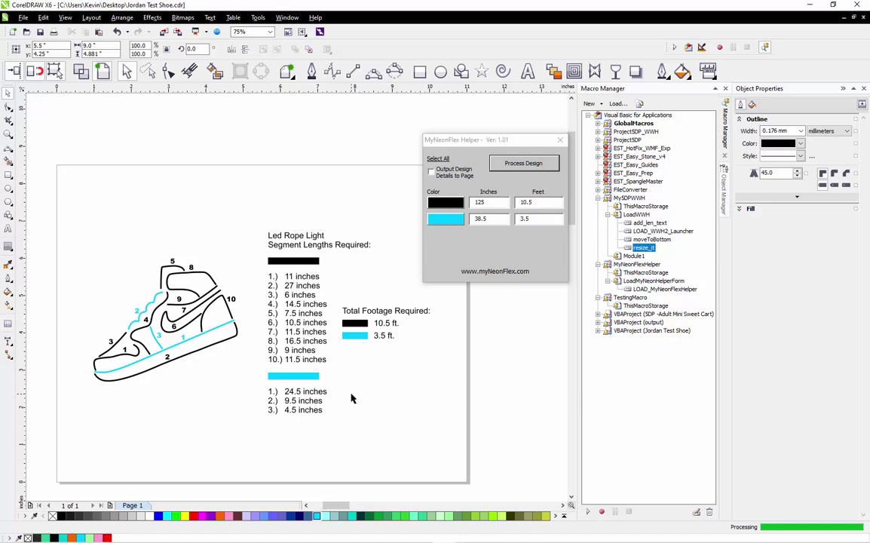
Move the MyNeonFlex Helper dialog back down-right and clear the selection.
{"action": "left_click", "coordinate": [465, 148]}
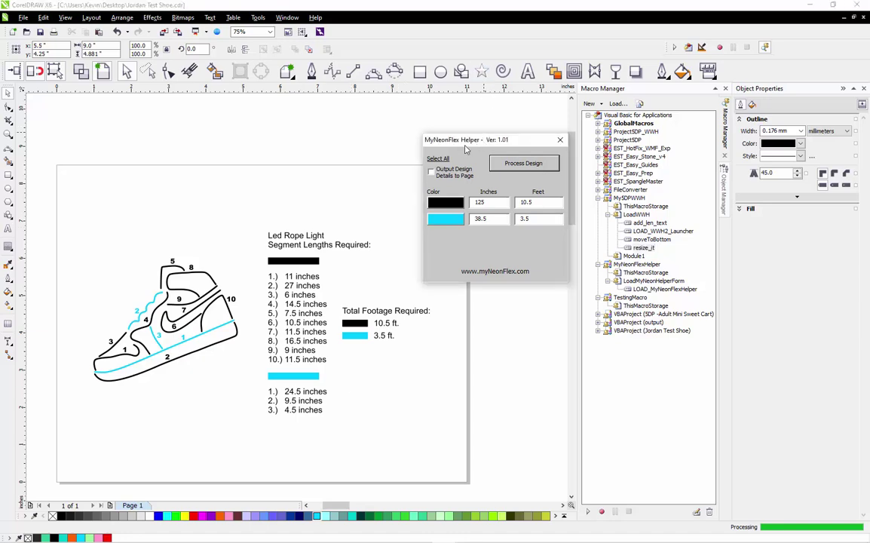
{"action": "left_click_drag", "start_coordinate": [465, 148], "coordinate": [581, 253]}
{"action": "left_click", "coordinate": [481, 185]}
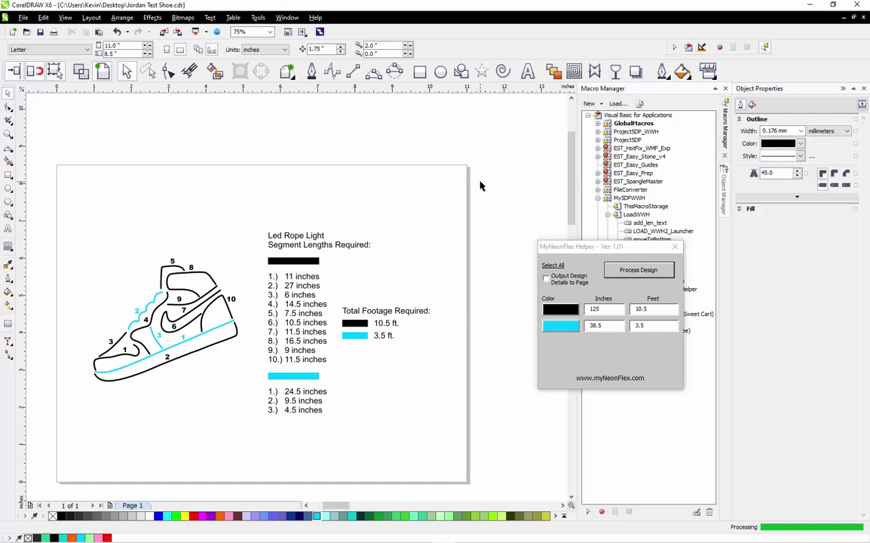